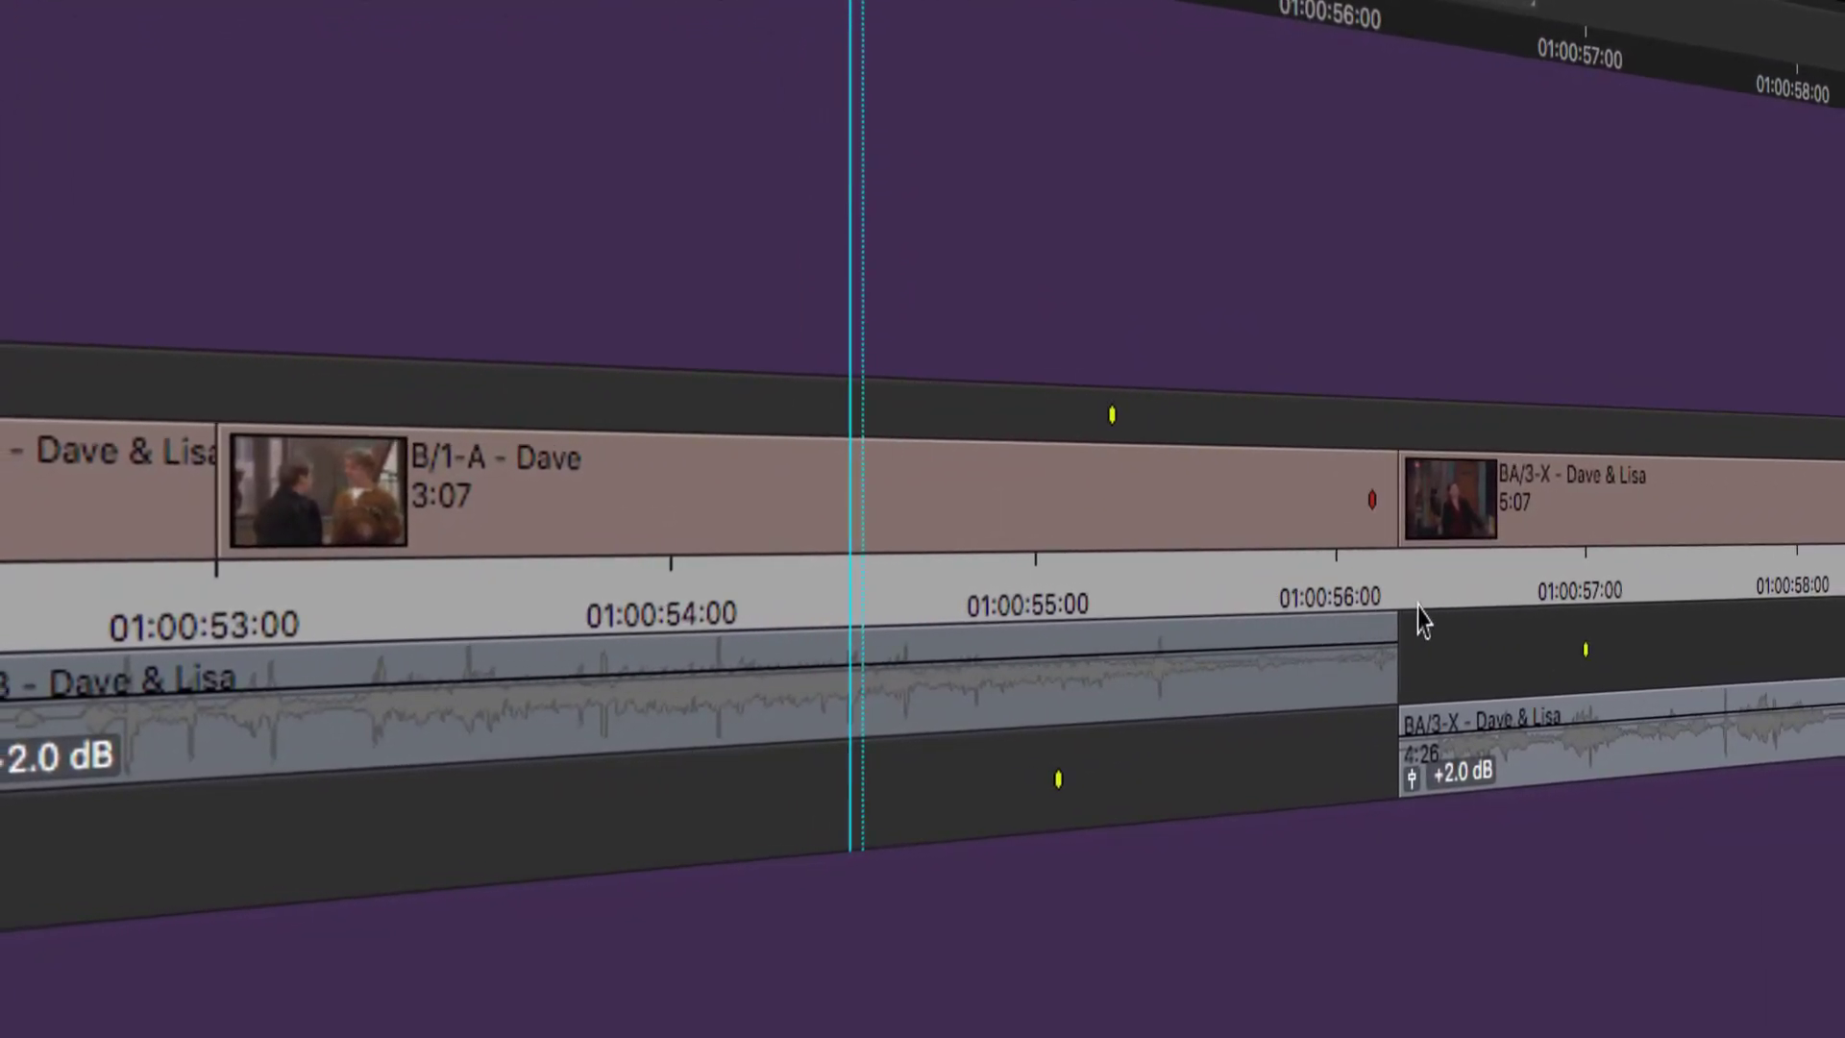
Review the cut near 56:00, then duplicate the bi-directional trim sequence and select its .Copy.01
click(1384, 610)
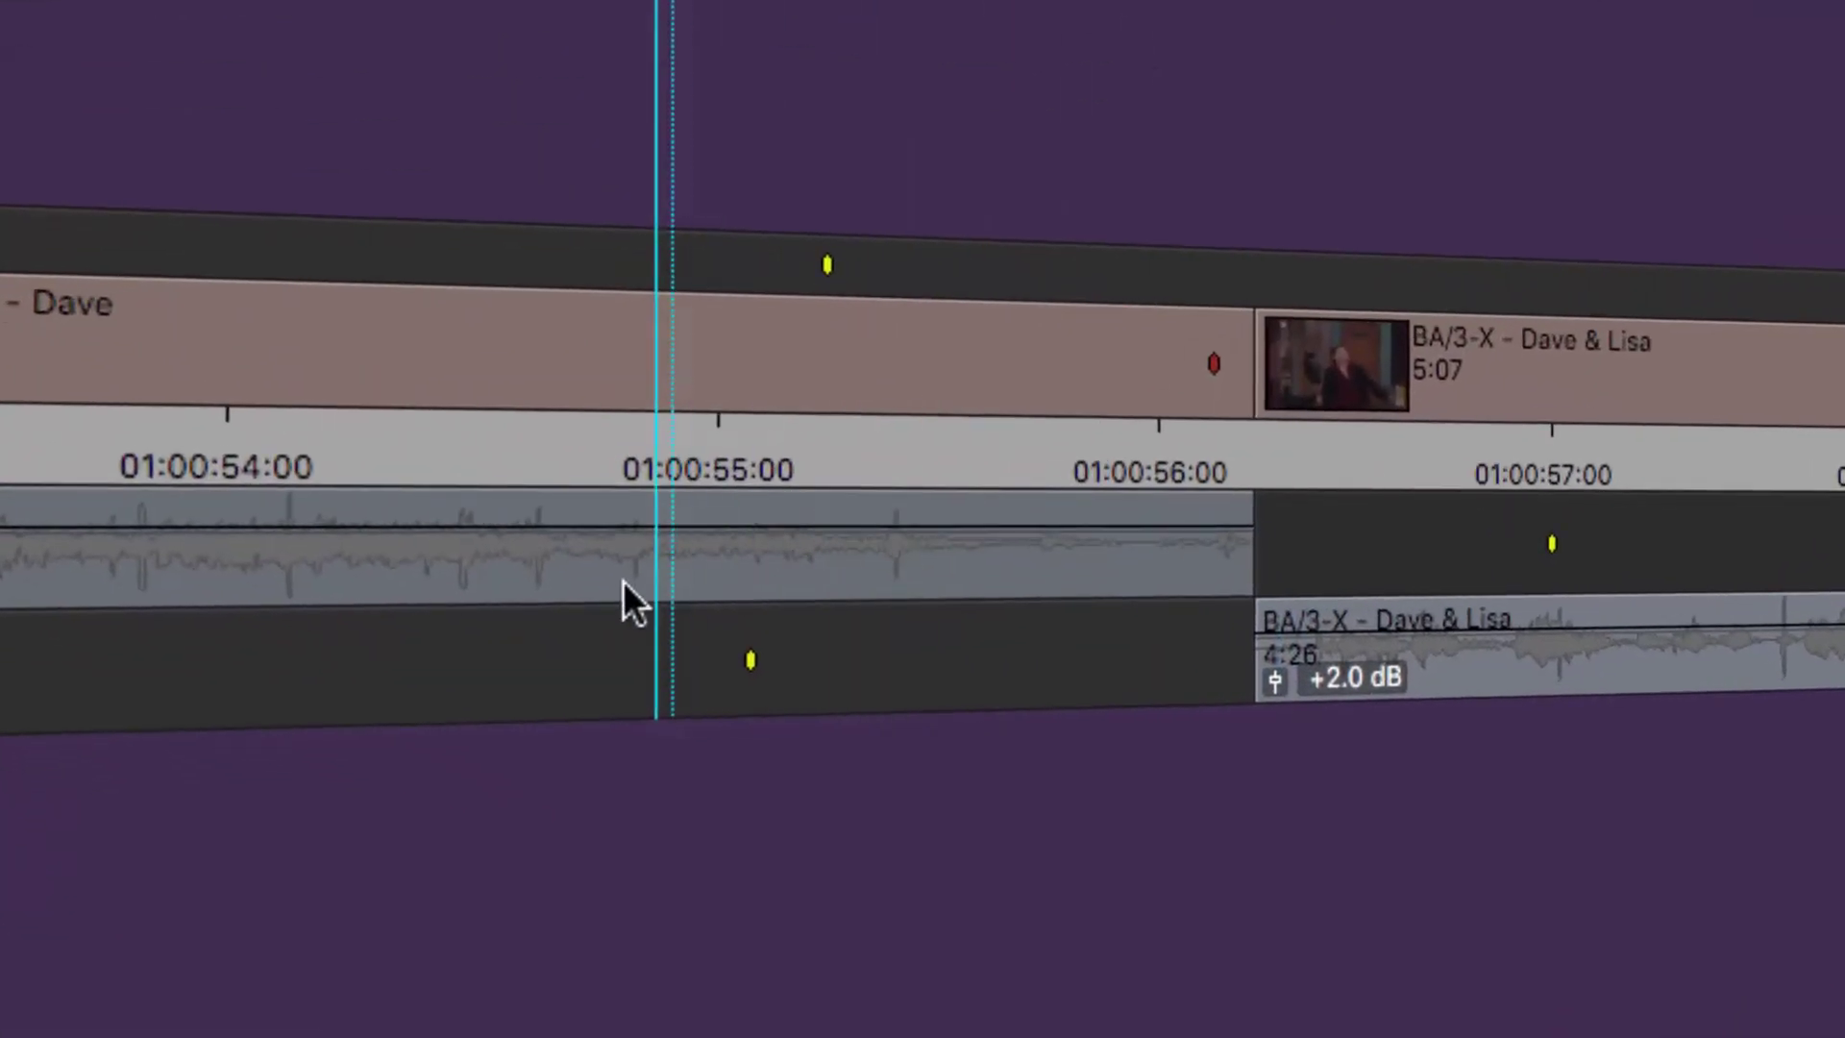
drag(623, 581, 388, 590)
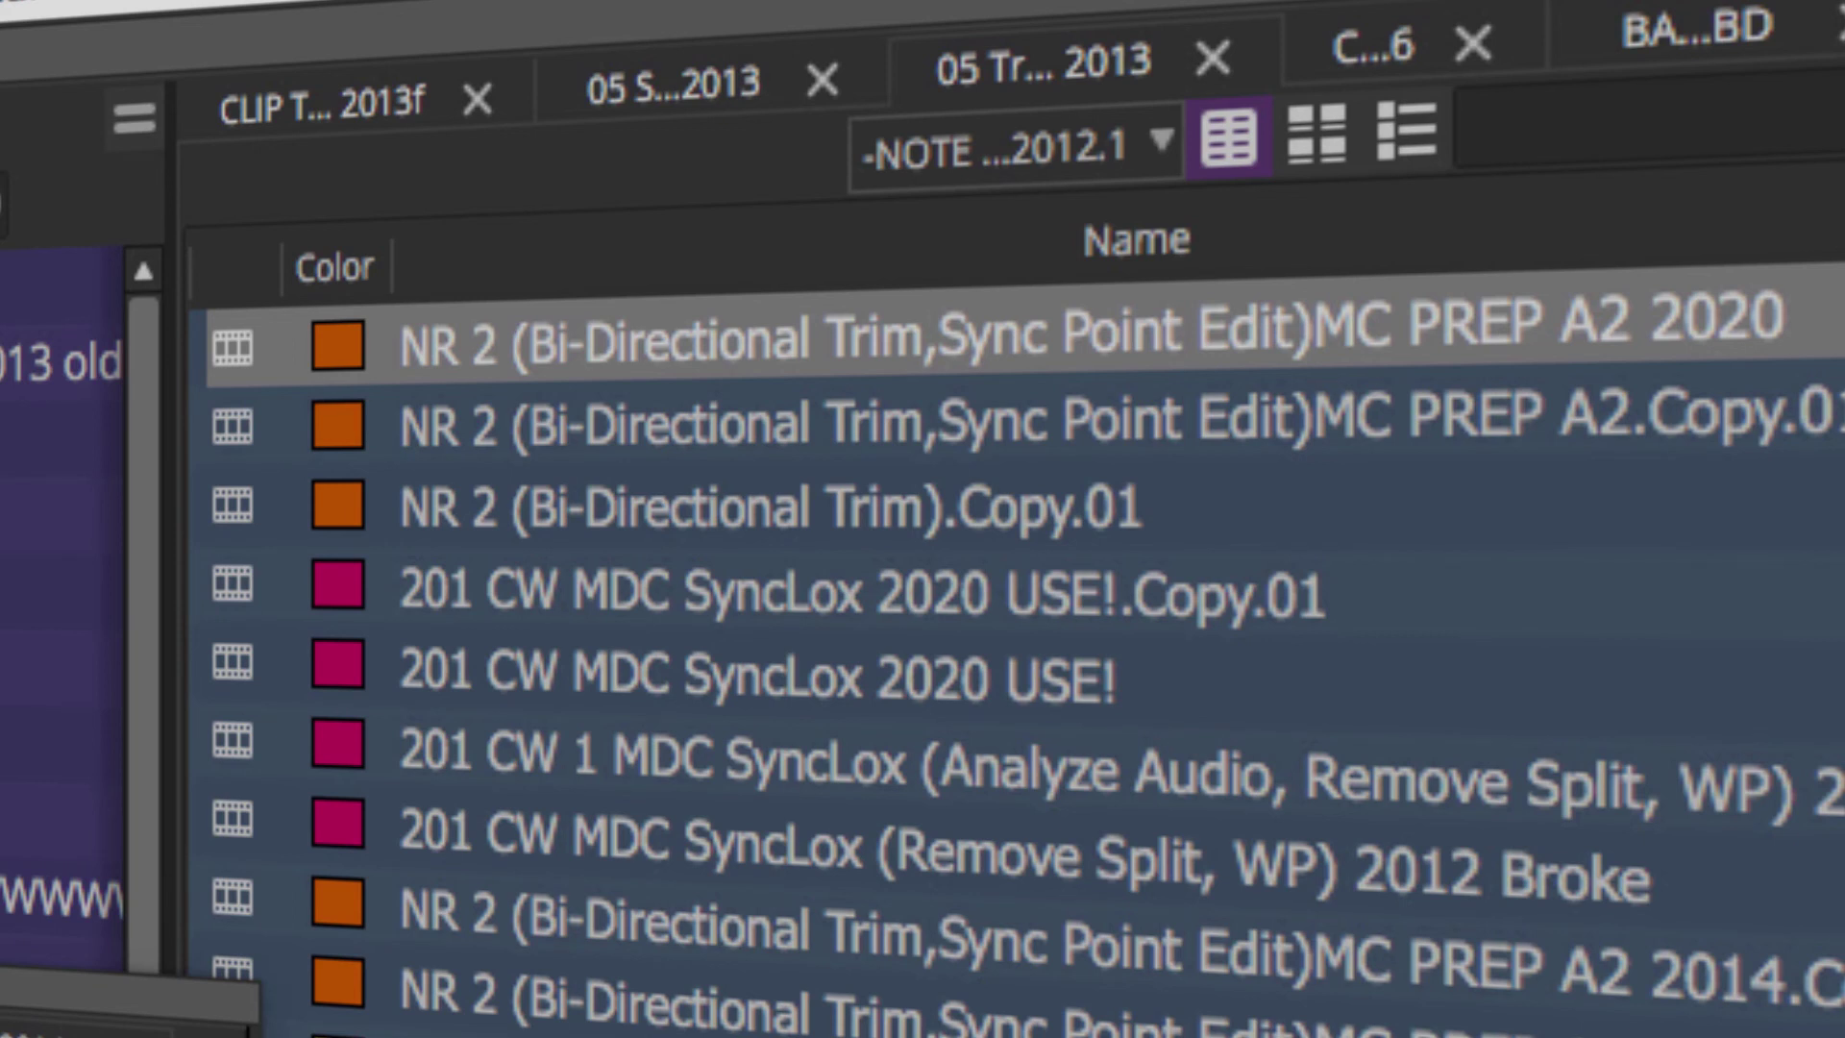
click(232, 353)
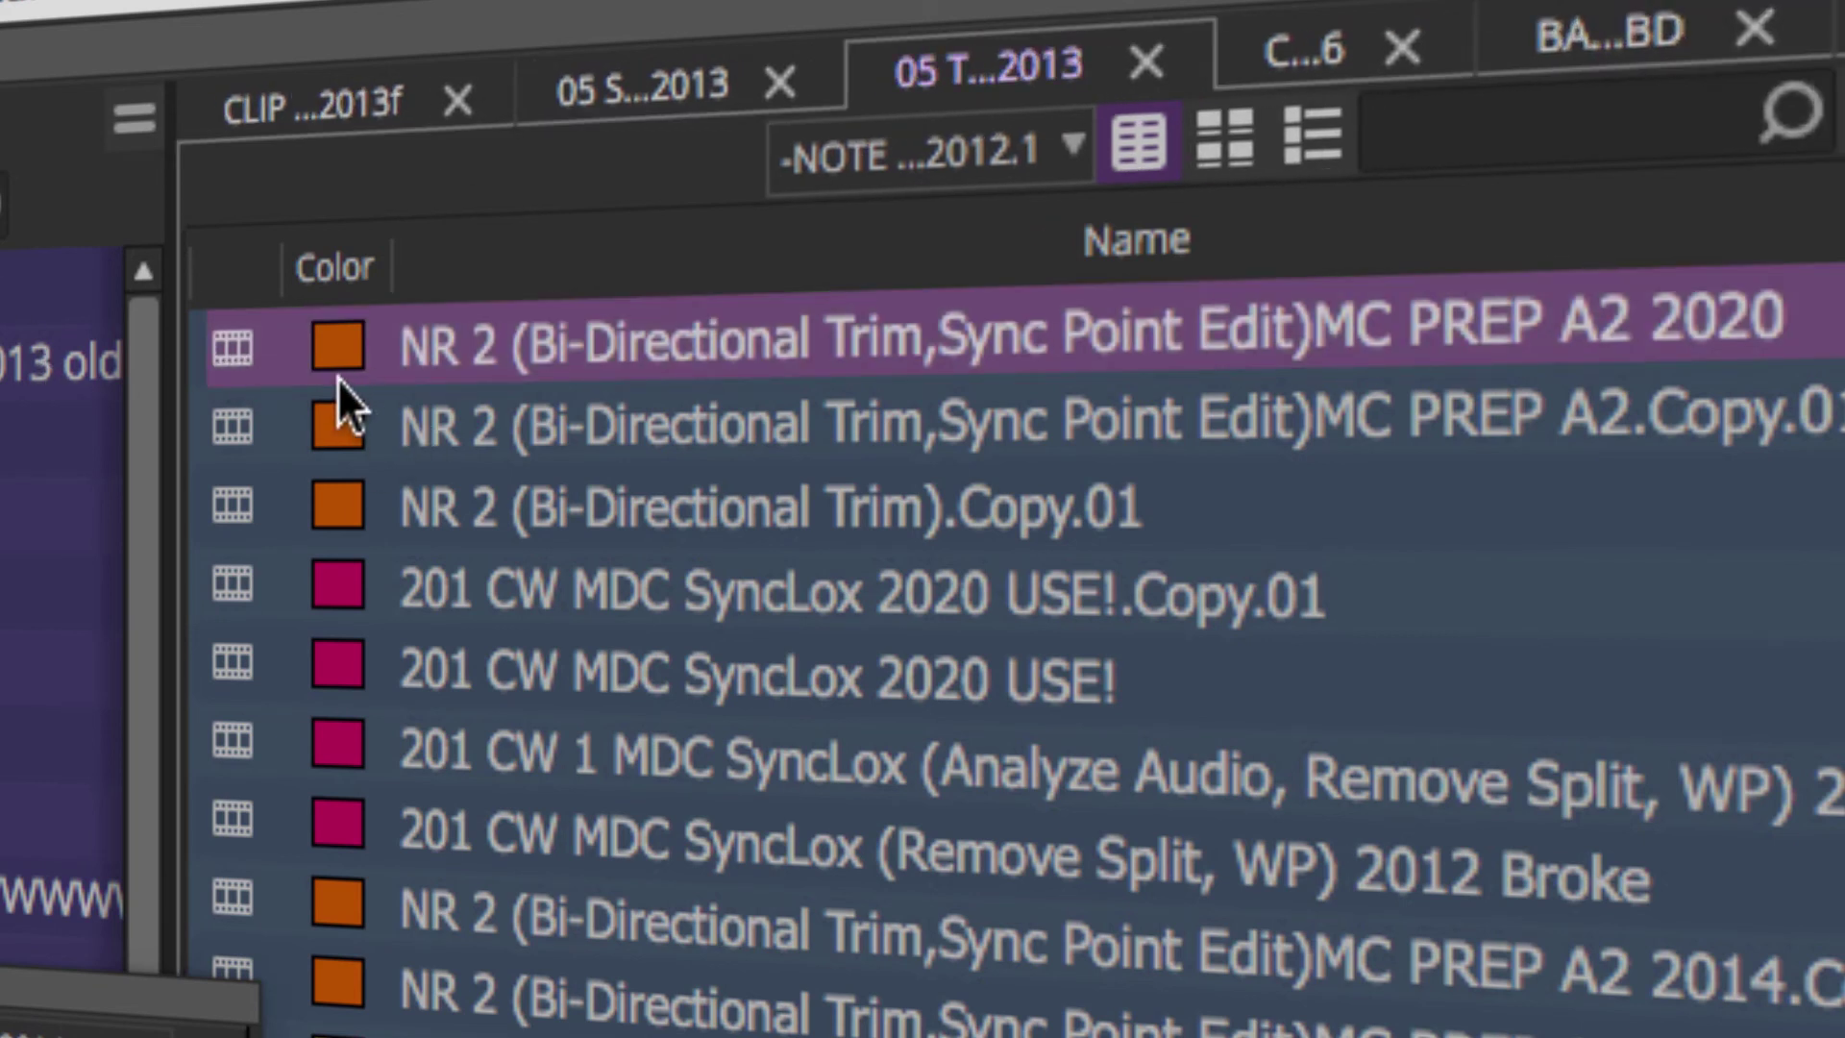
key(ctrl+d)
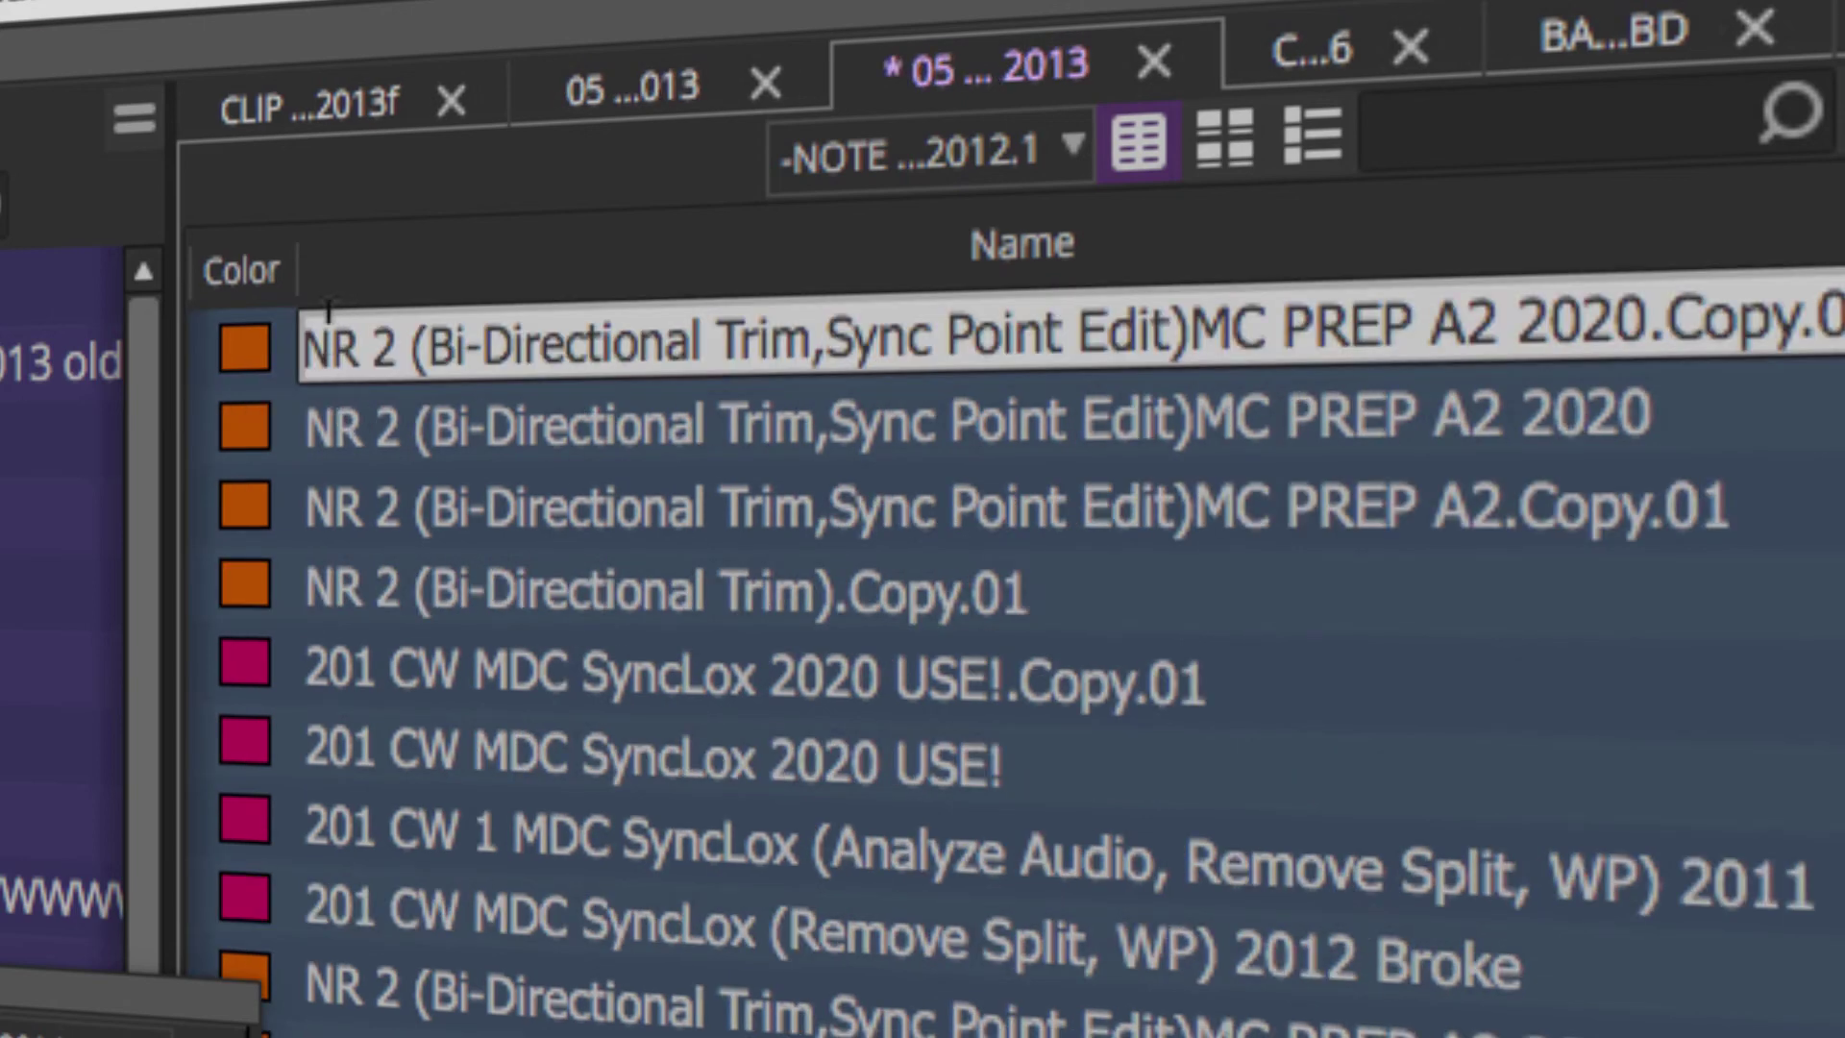
click(244, 344)
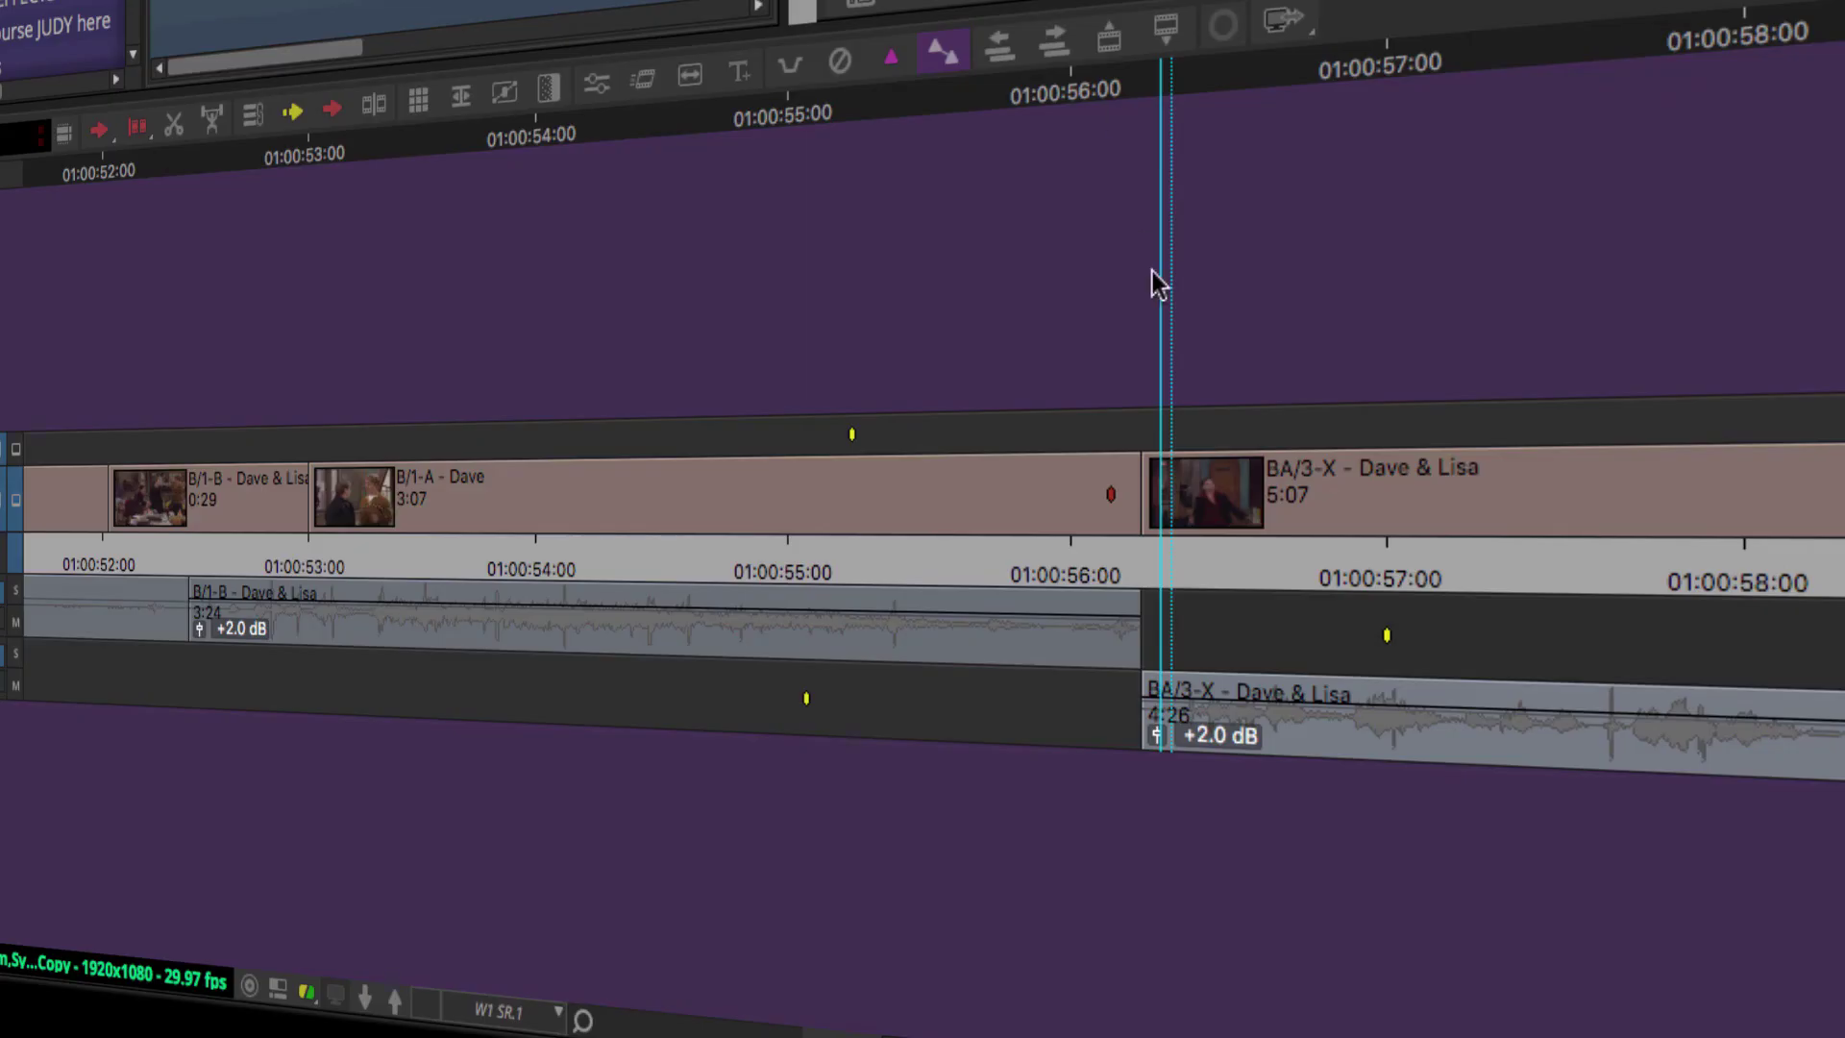
Mark B/1-A - Dave's tail from about 54:30 to the cut and extract it
drag(1076, 567, 668, 552)
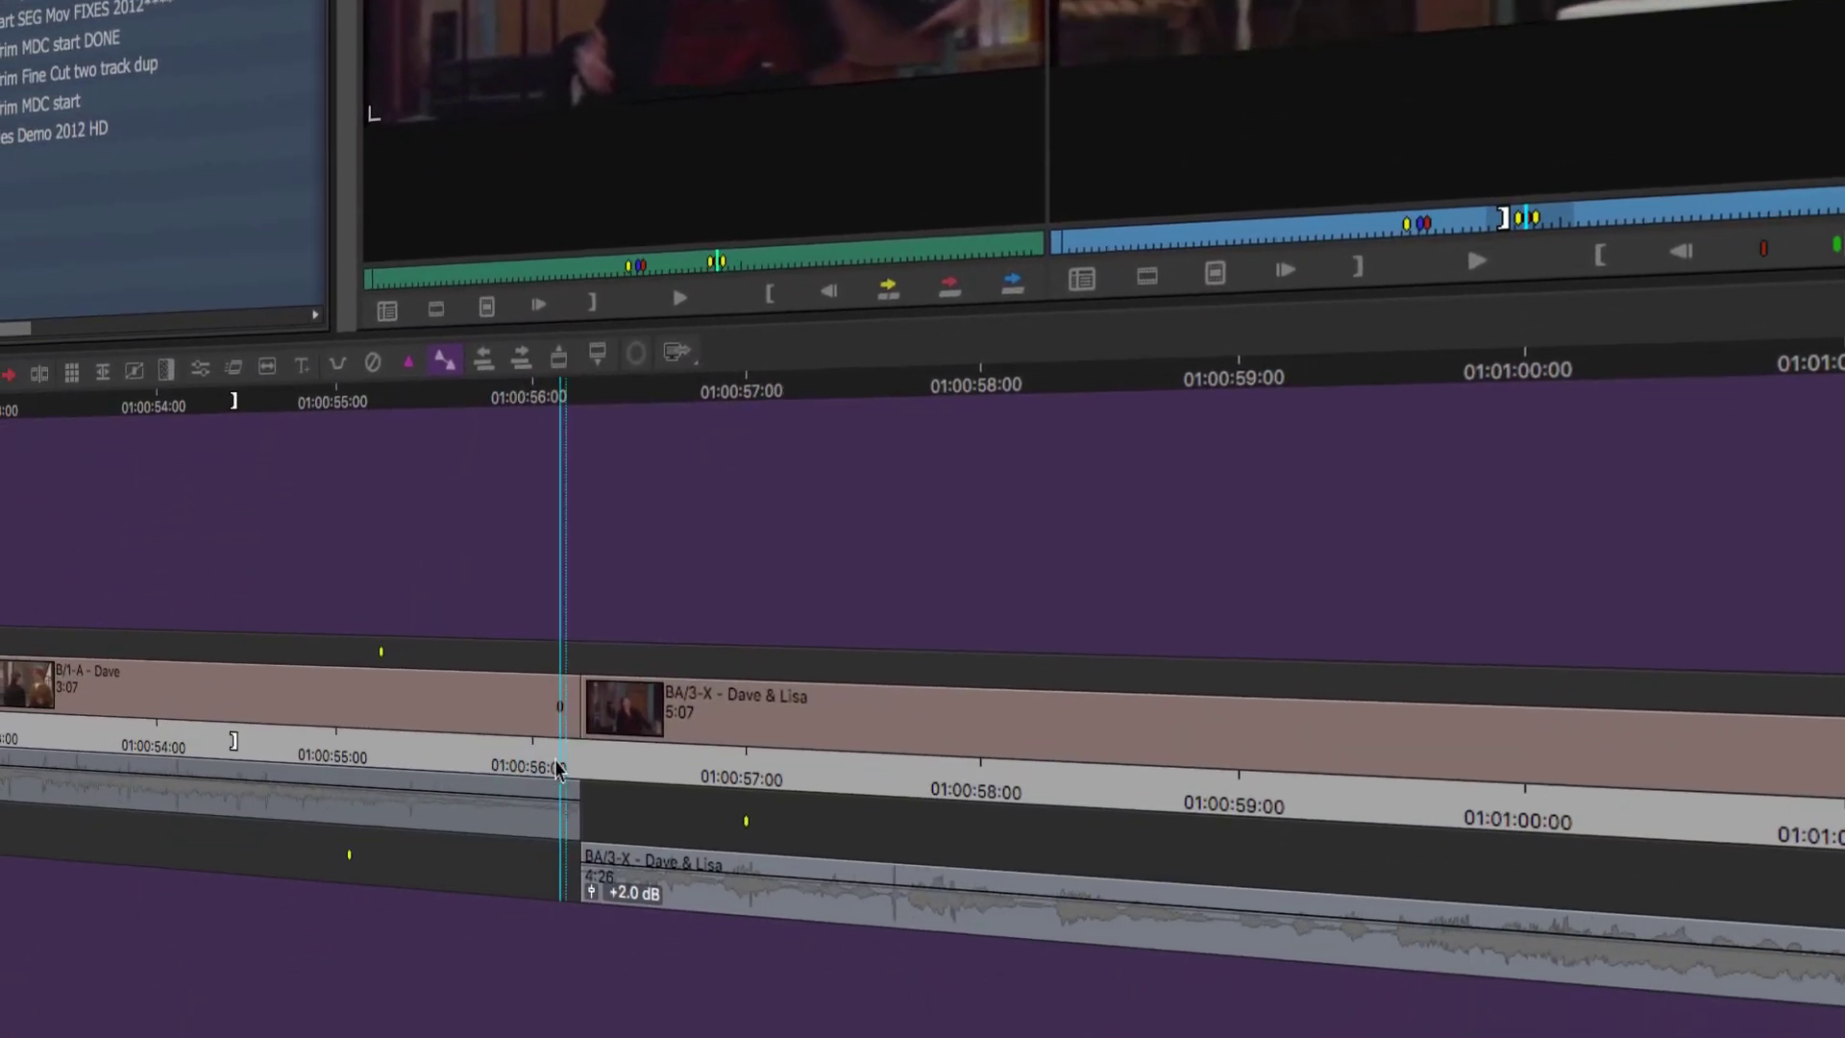
click(577, 769)
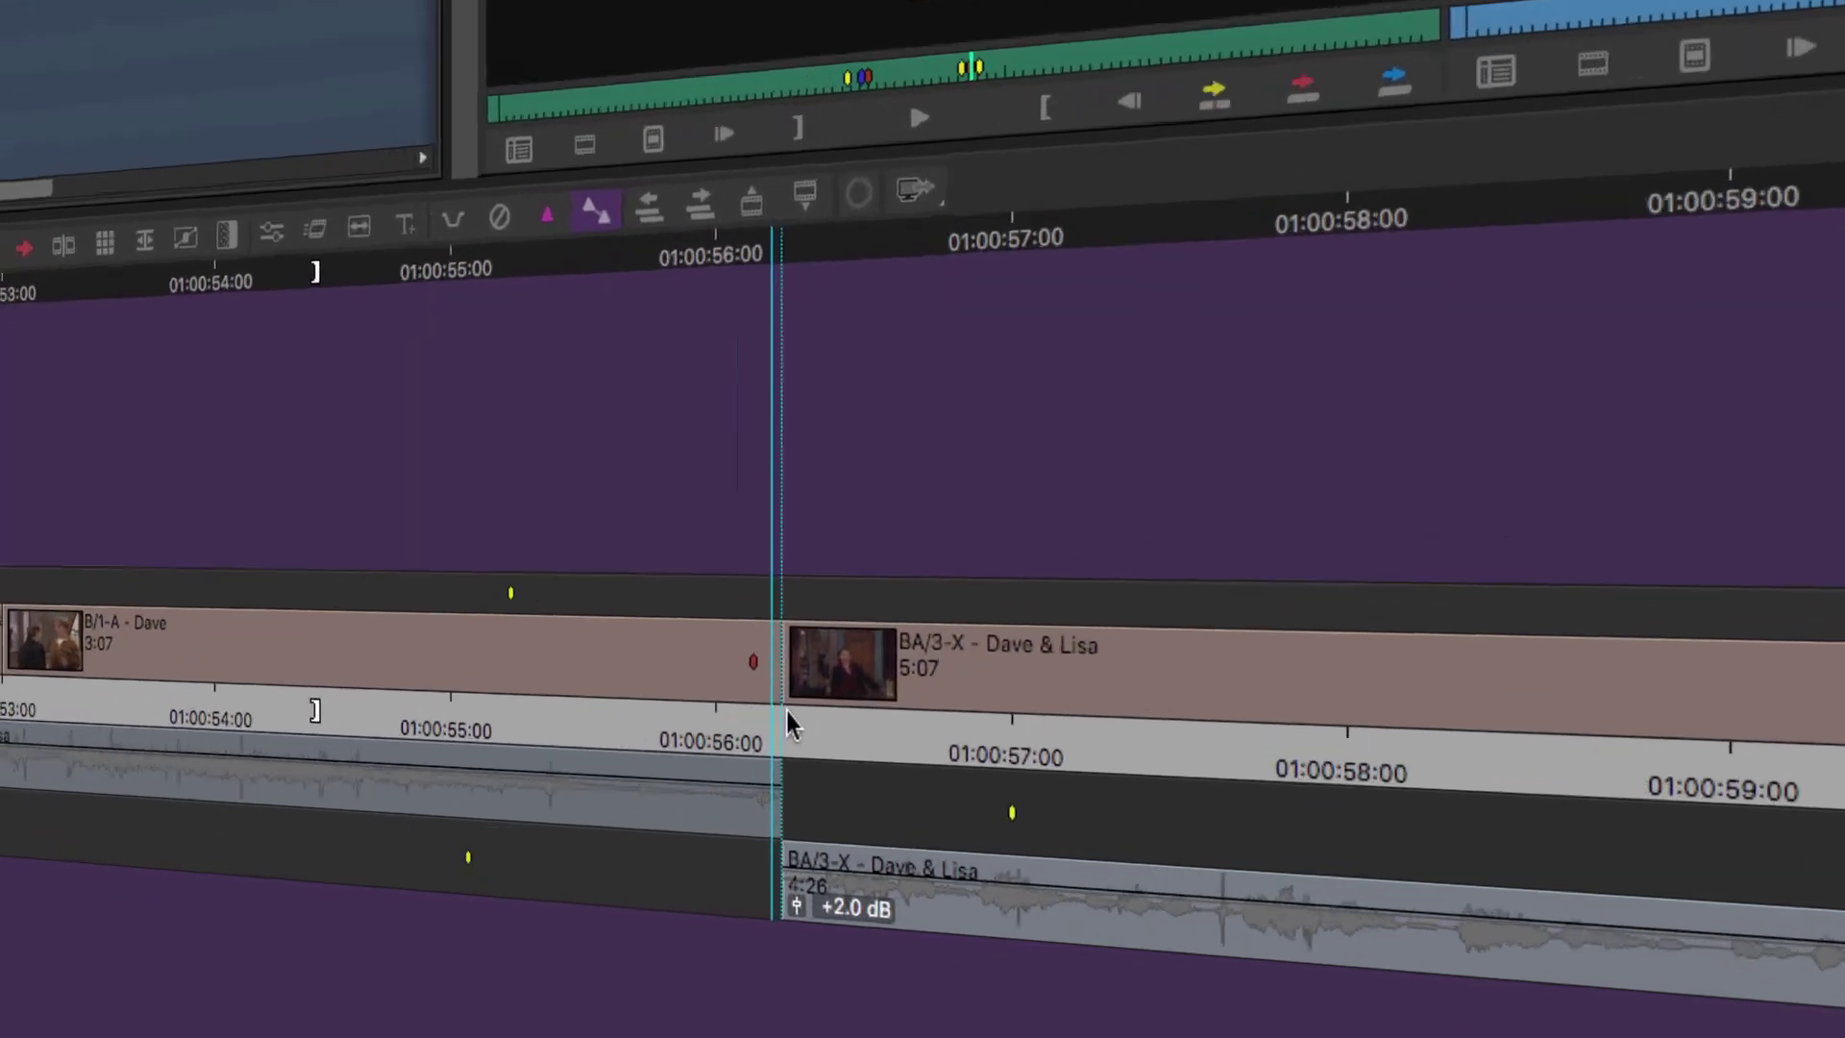
key(i)
drag(1103, 605, 999, 615)
drag(598, 630, 526, 634)
key(i)
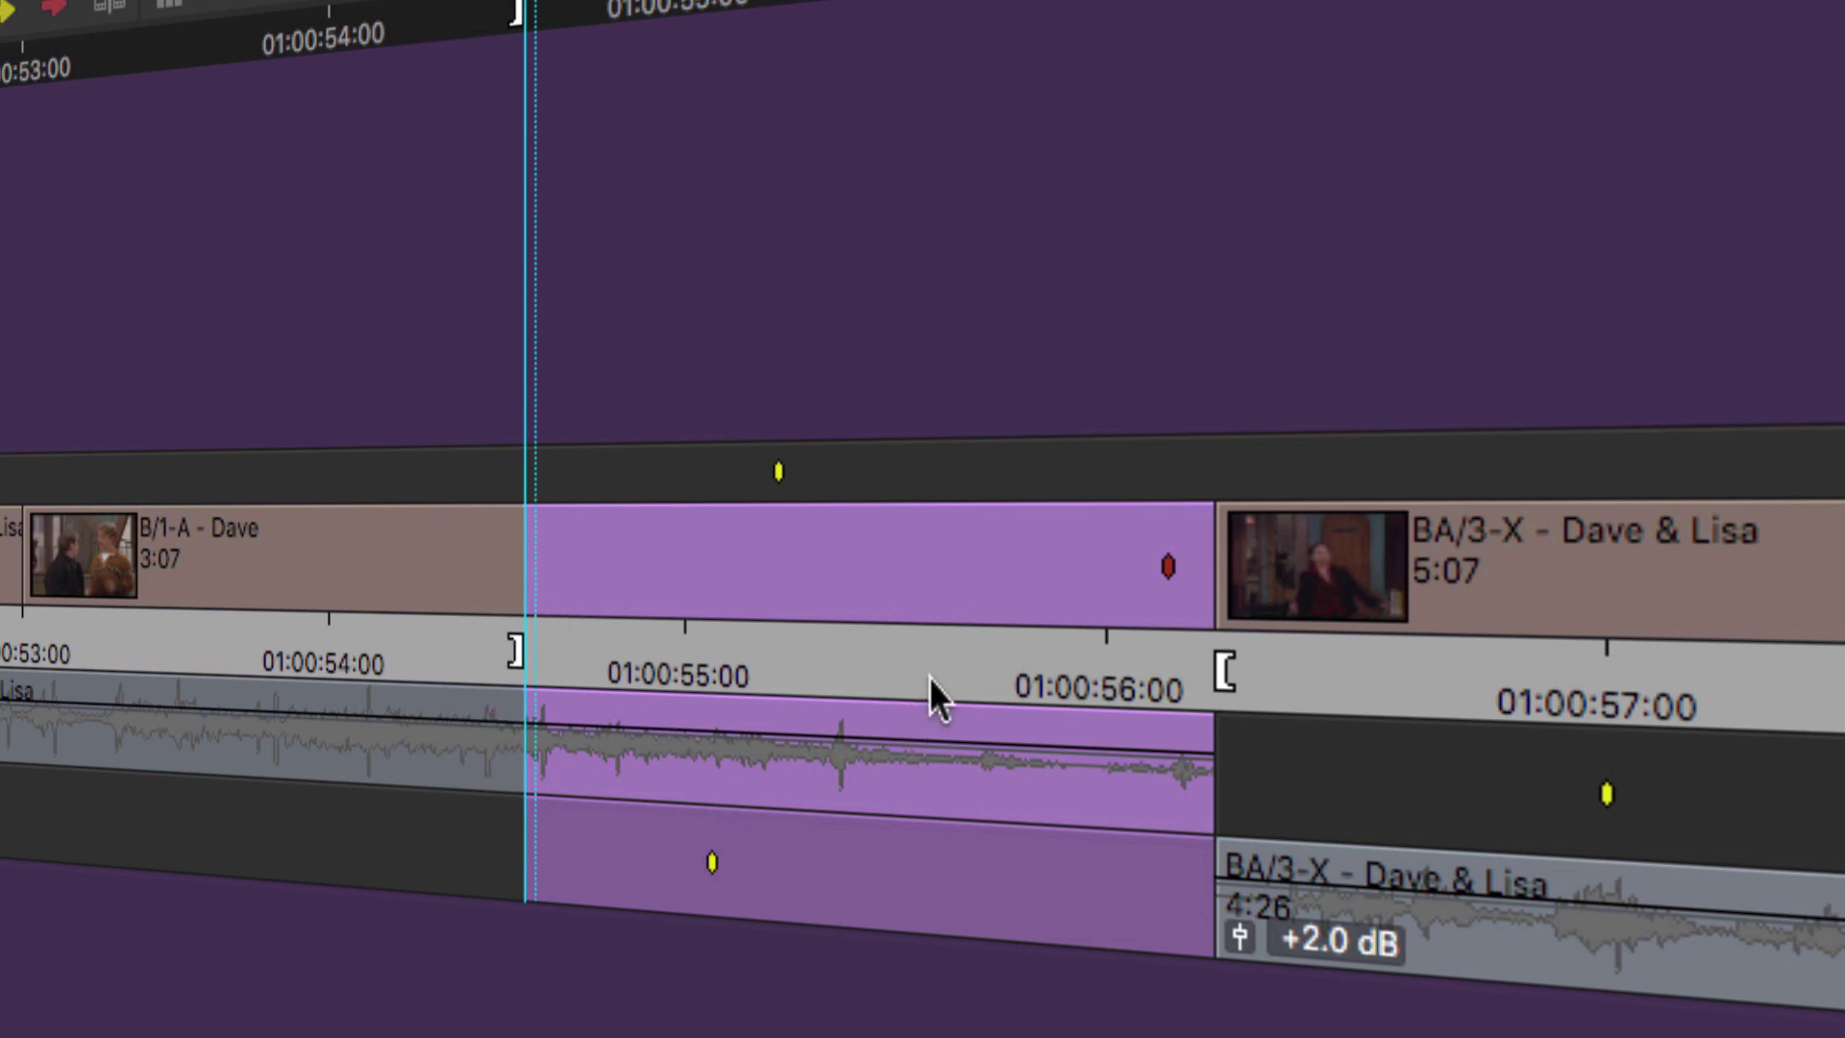
key(x)
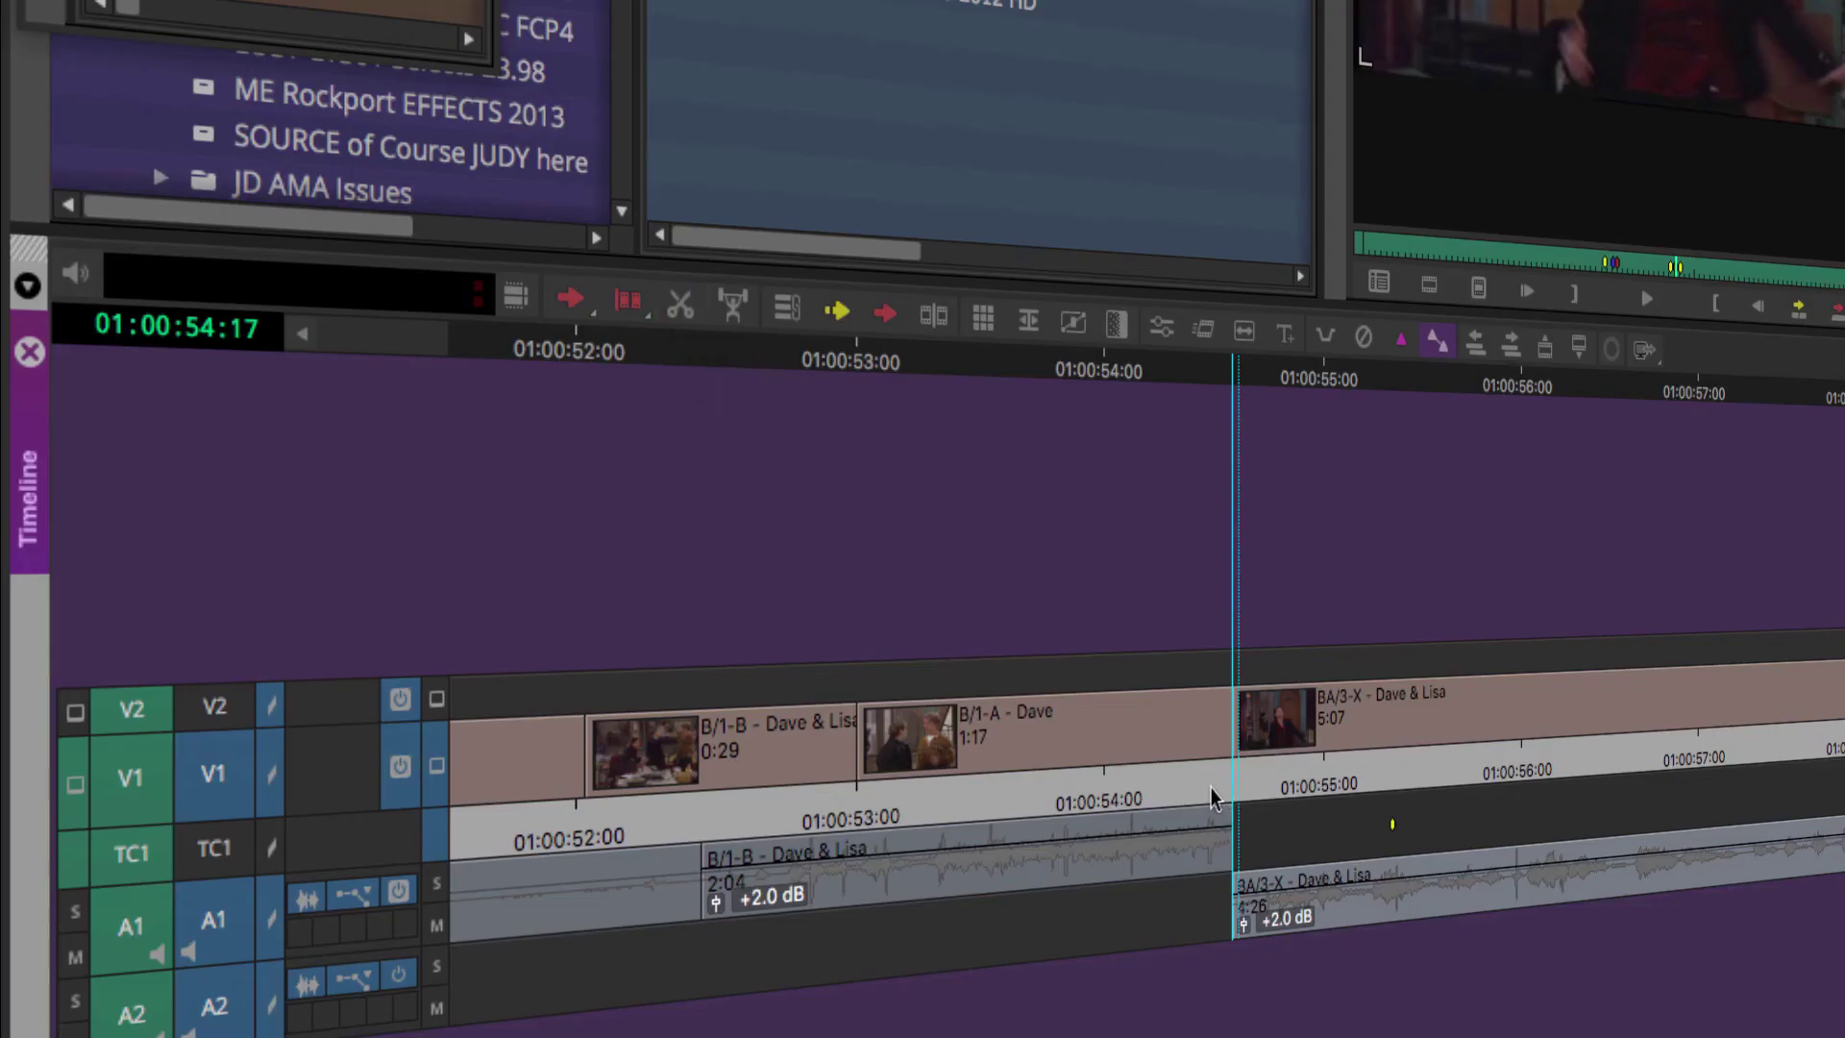
Undo the extract so B/1-A - Dave runs 3:07, and limit the marked range to A1
mouse_move(1208, 784)
mouse_down()
mouse_move(1274, 891)
mouse_move(1281, 850)
mouse_move(1492, 816)
mouse_up()
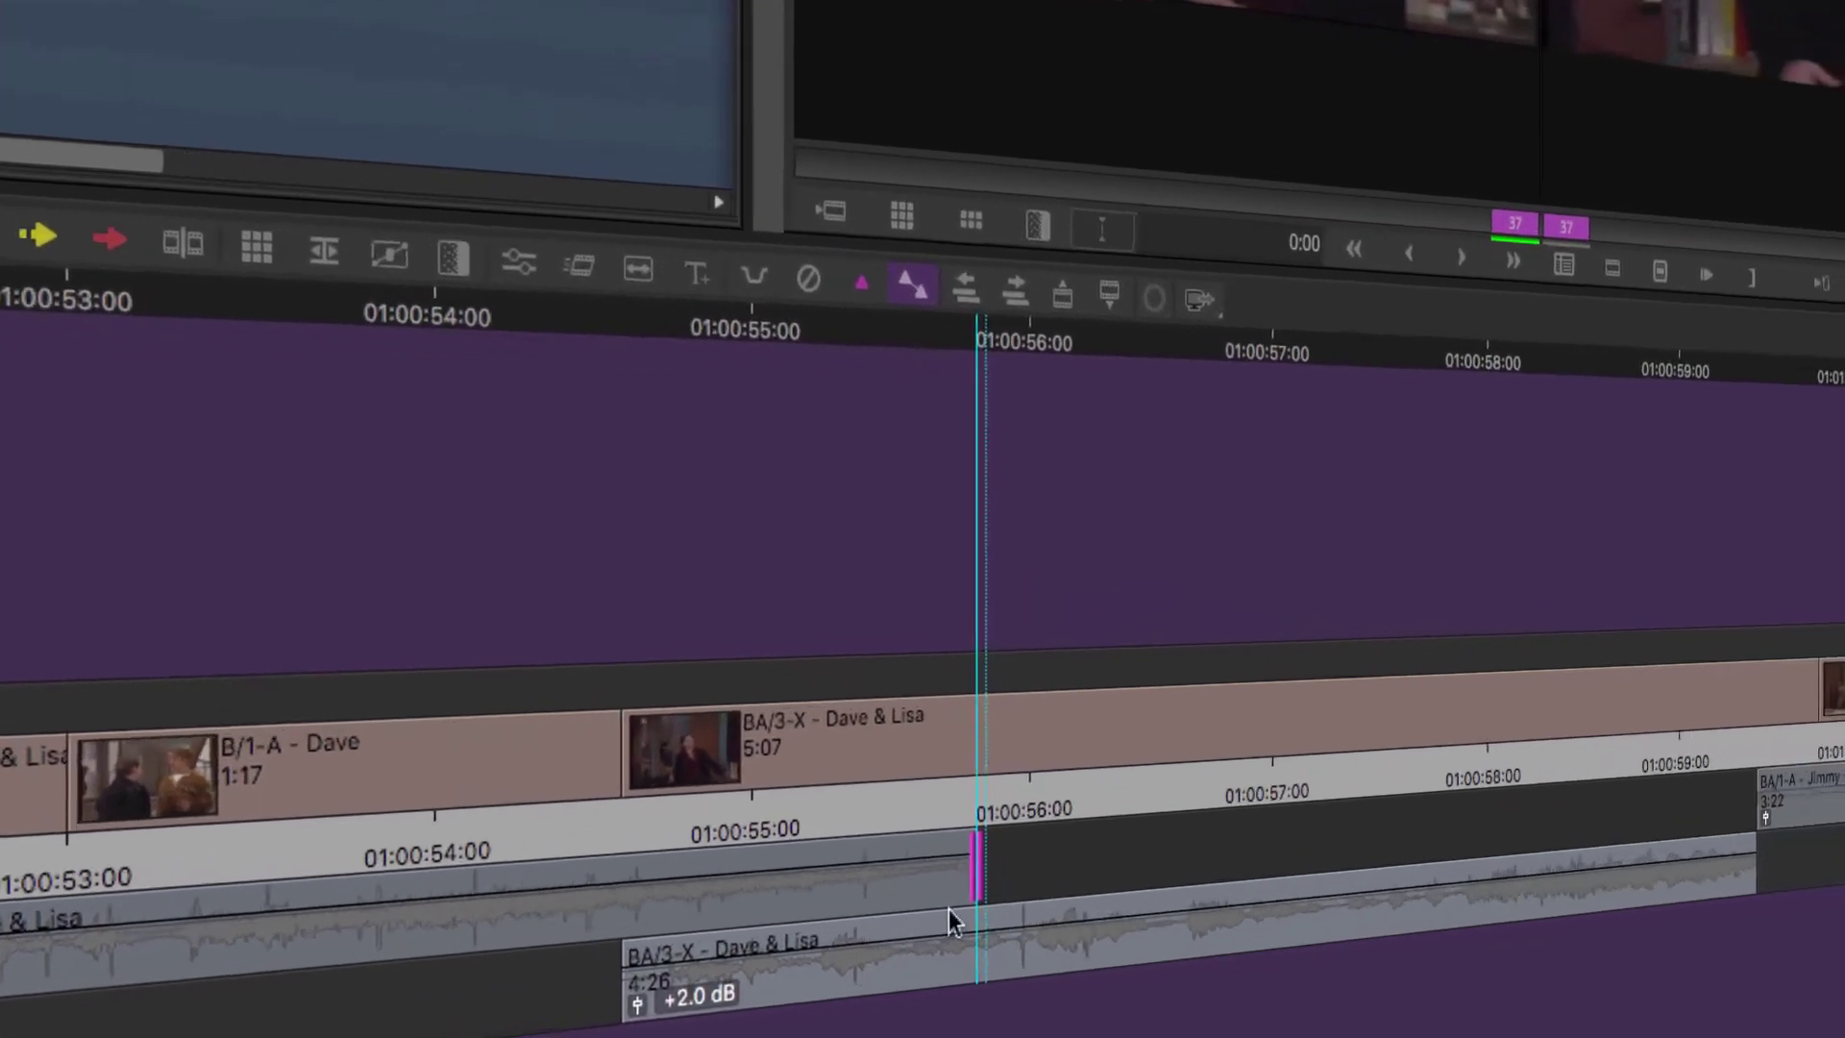
key(m)
key(m)
key(m)
key(comma)
key(comma)
key(comma)
key(comma)
key(comma)
key(comma)
key(comma)
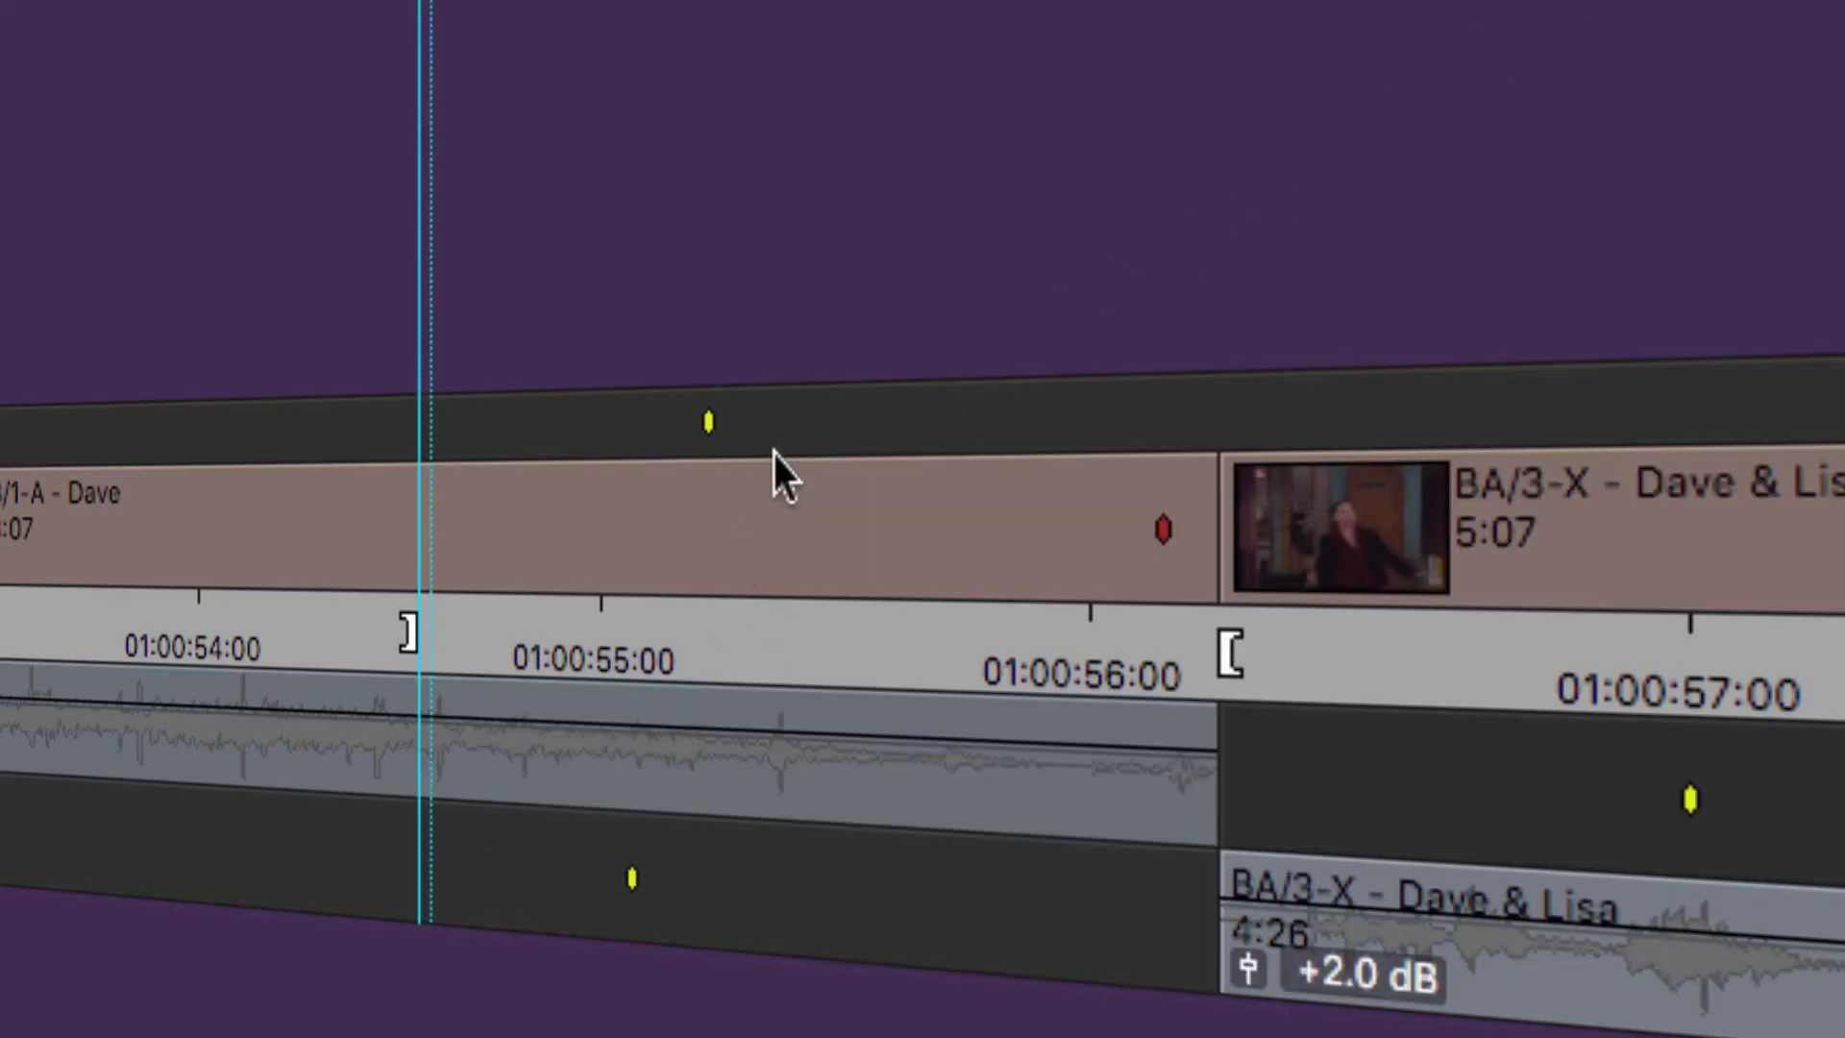
key(t)
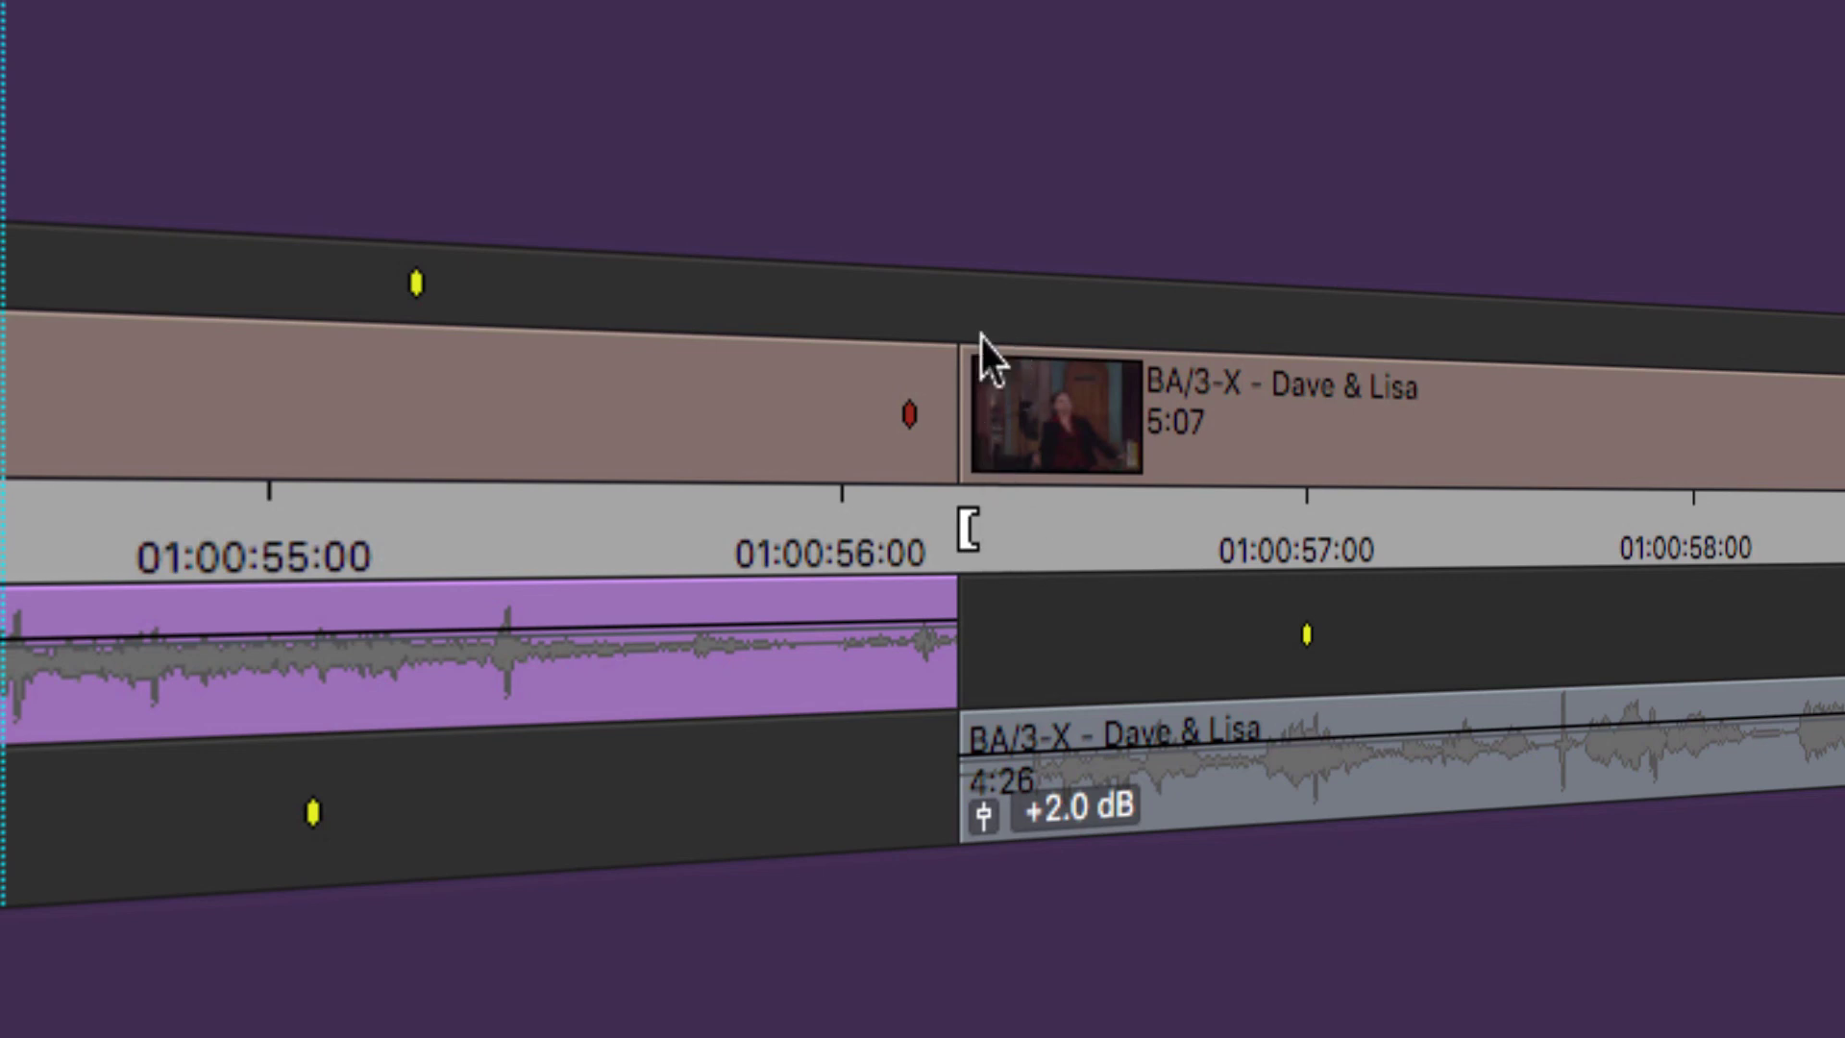
drag(897, 171, 941, 634)
key(v)
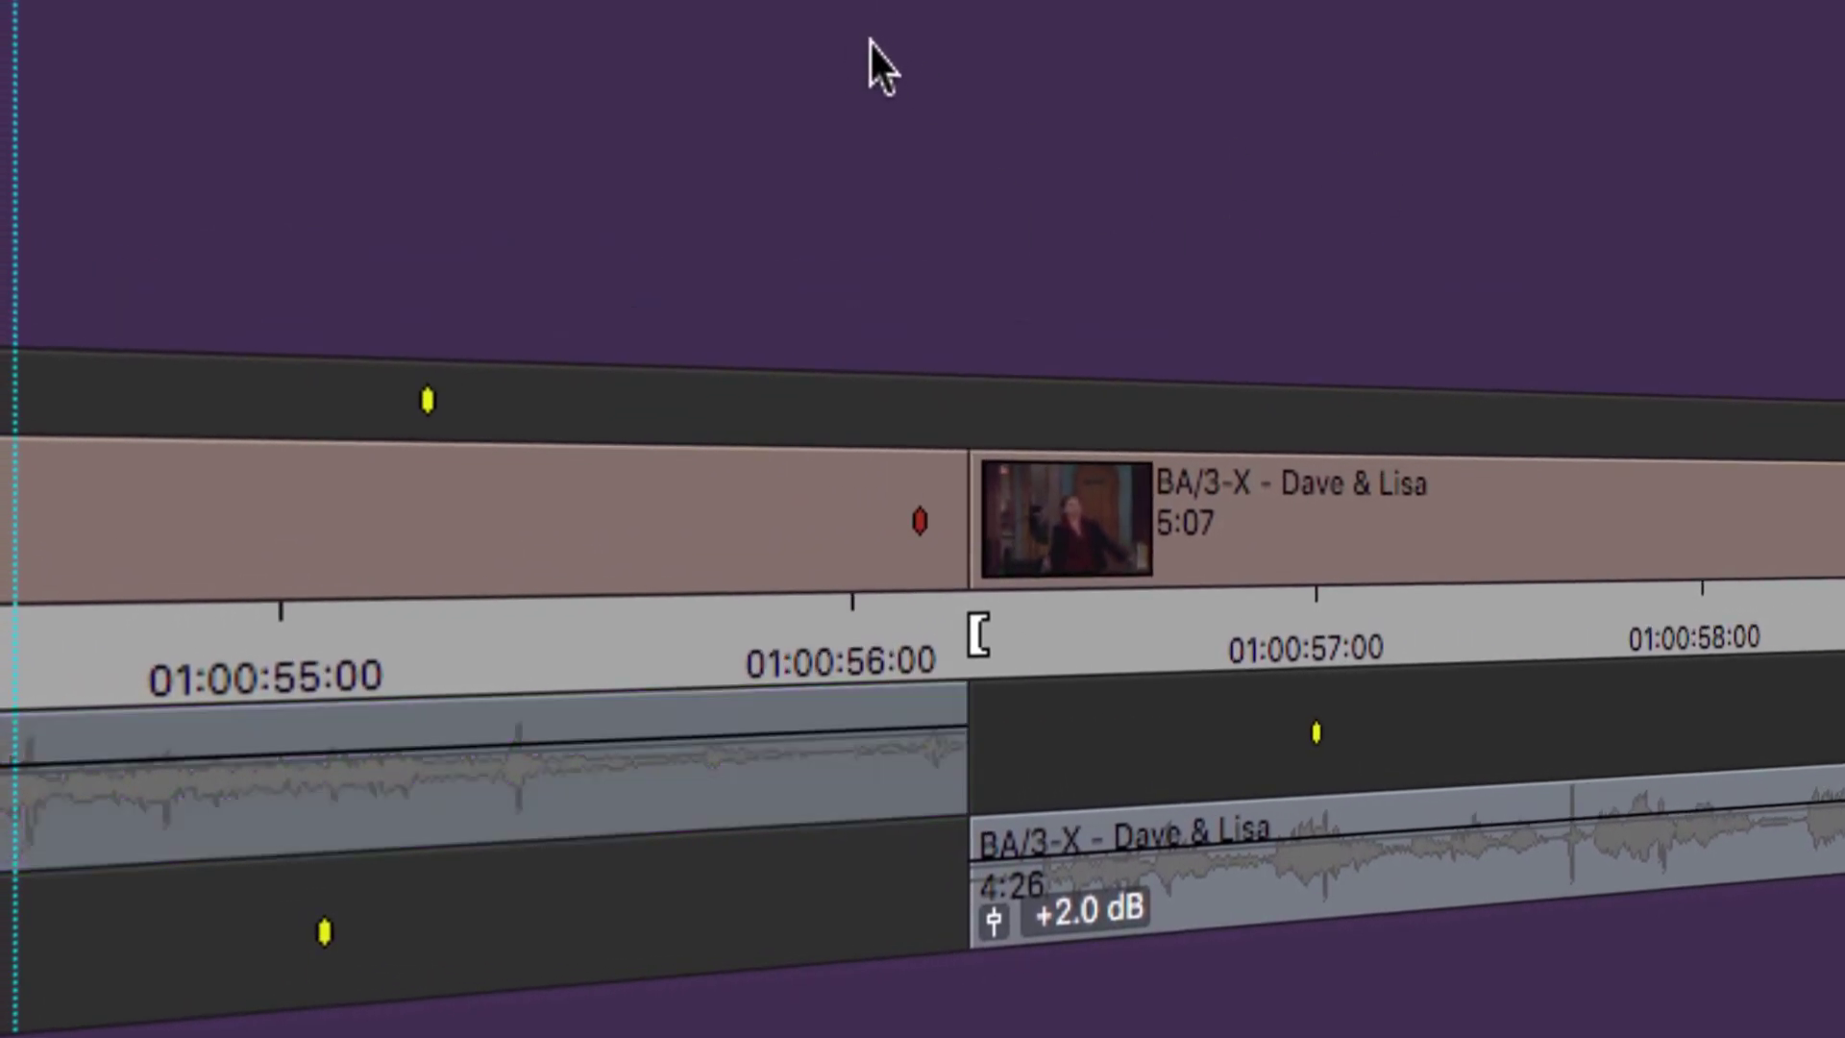
drag(942, 149, 903, 192)
key(v)
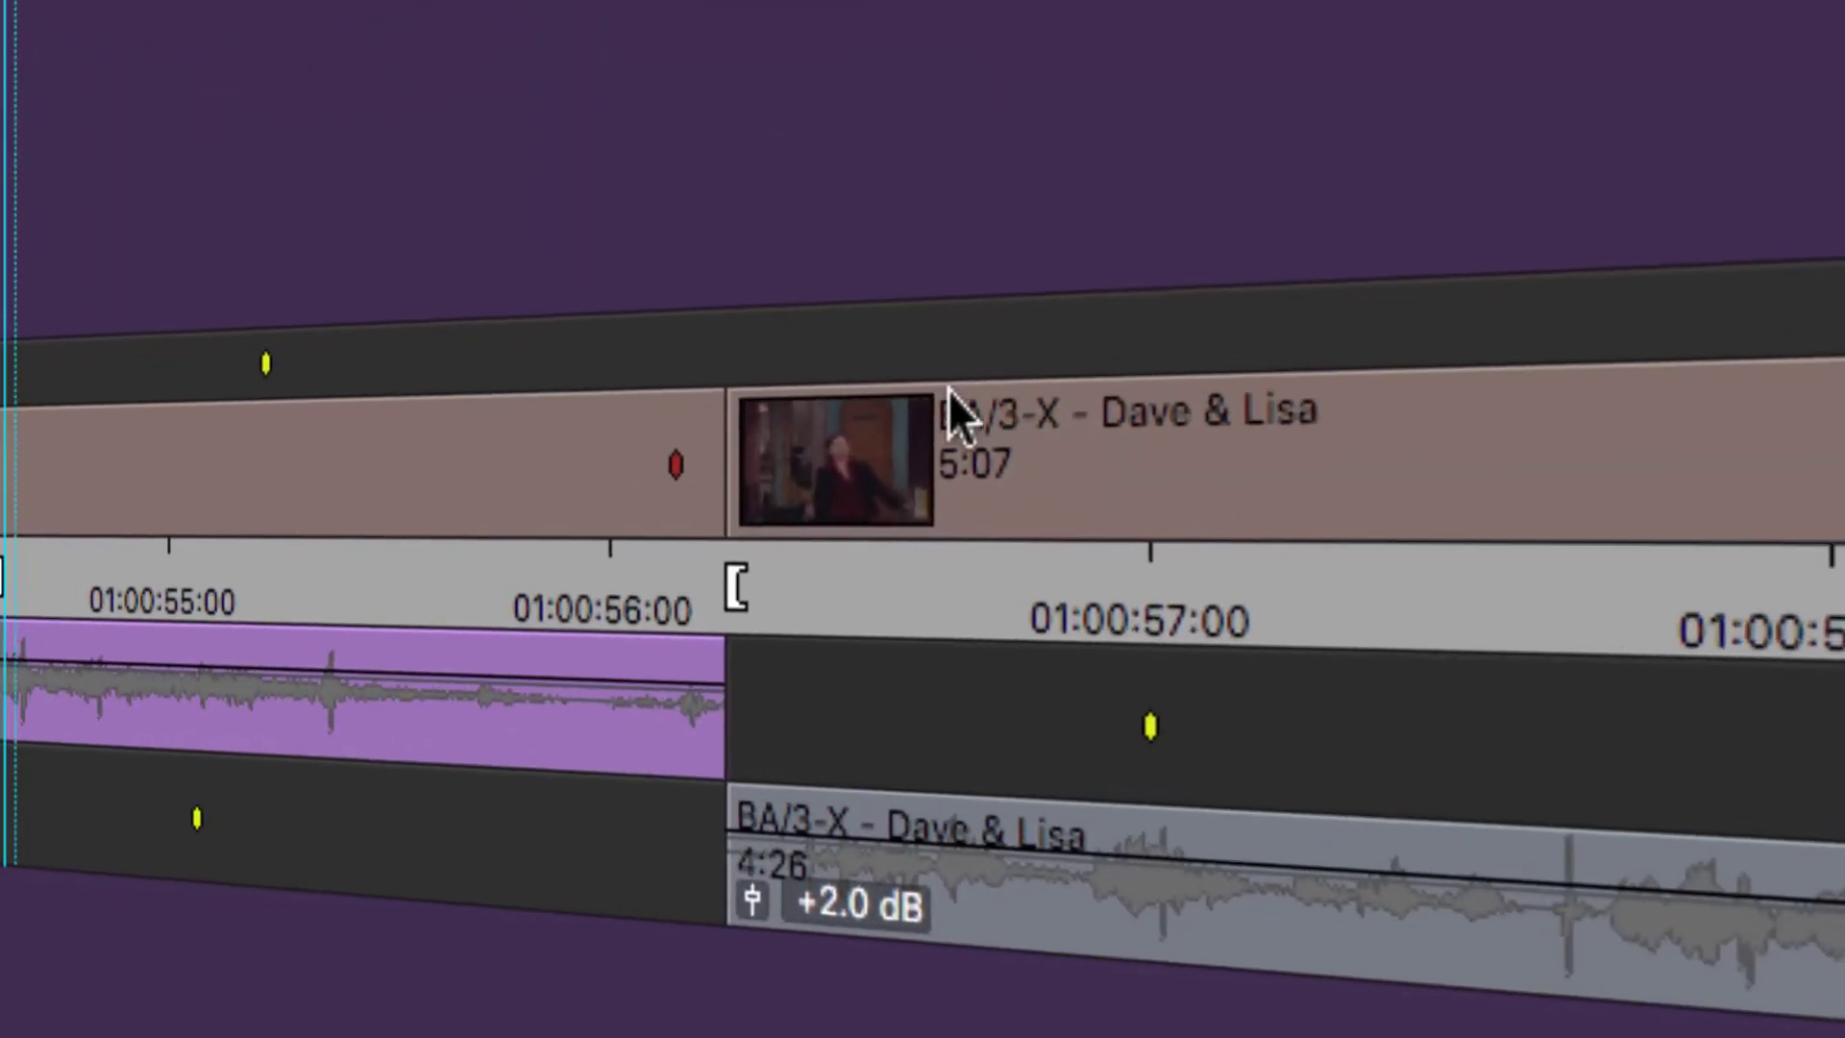
mouse_move(704, 339)
mouse_down()
mouse_move(780, 622)
mouse_move(694, 353)
mouse_up()
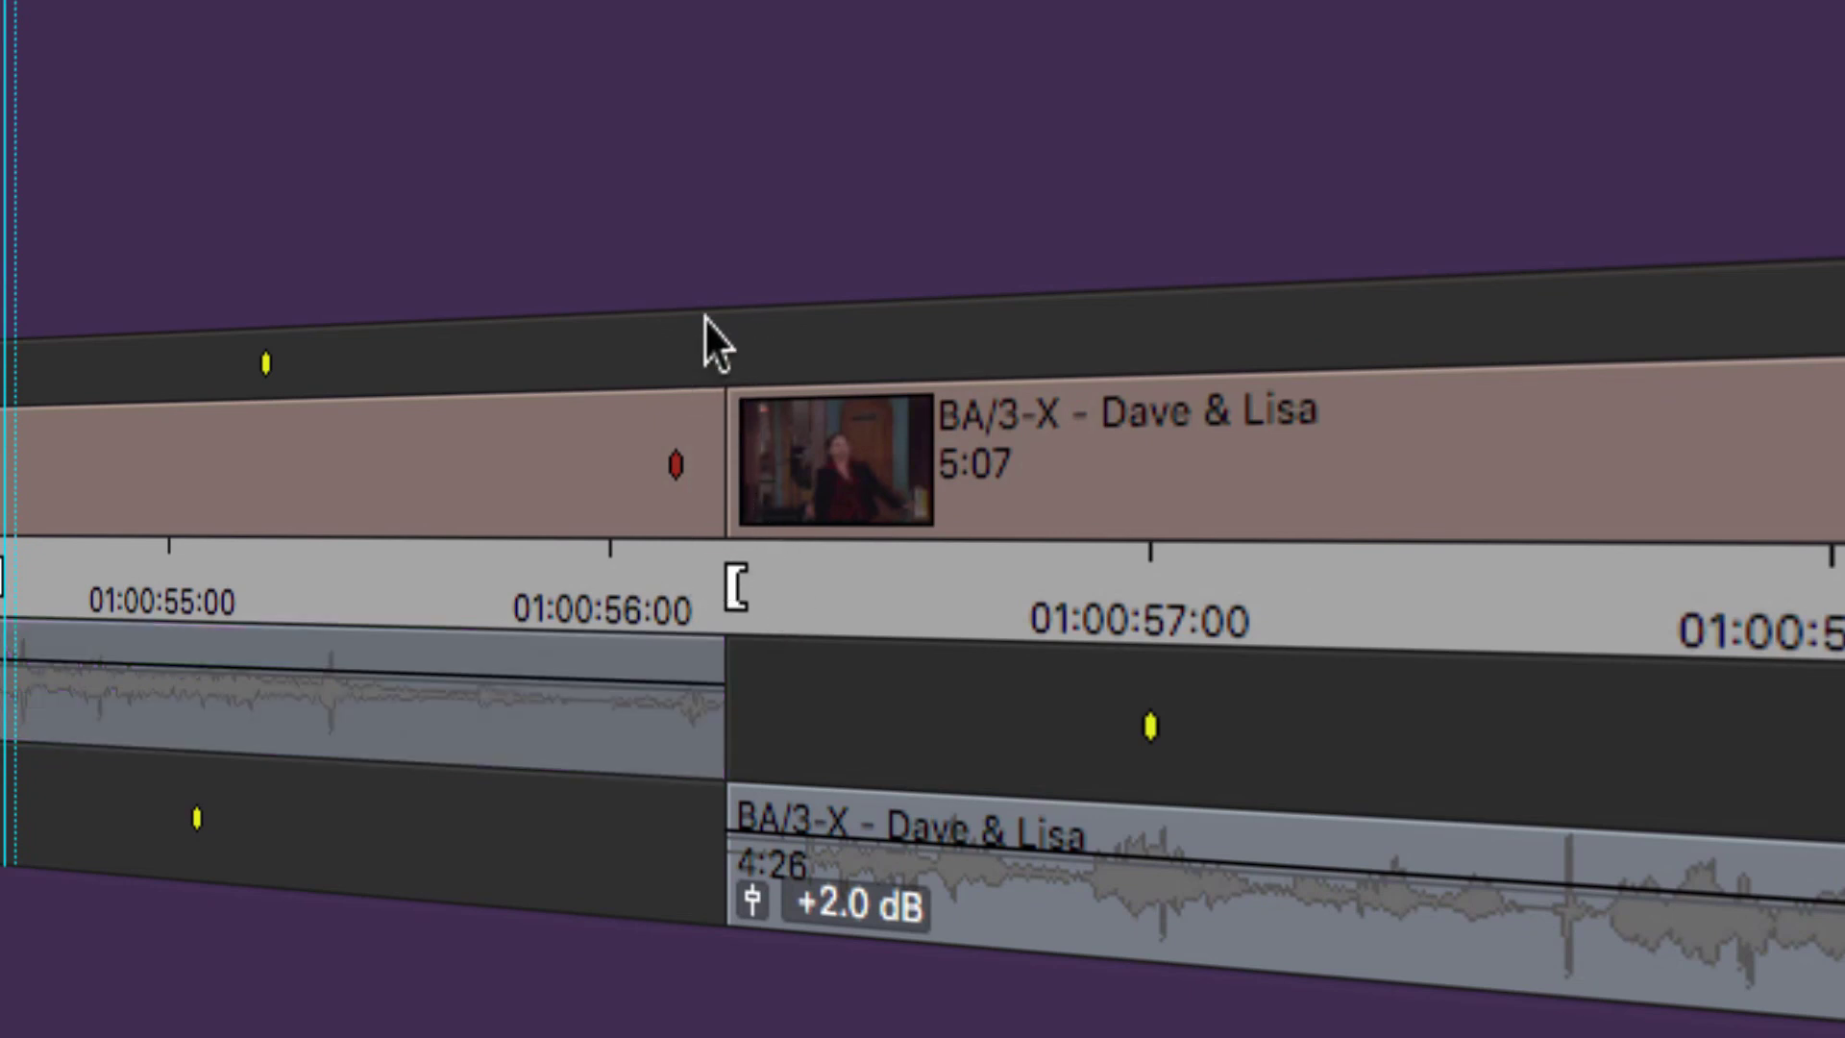
drag(705, 322, 826, 862)
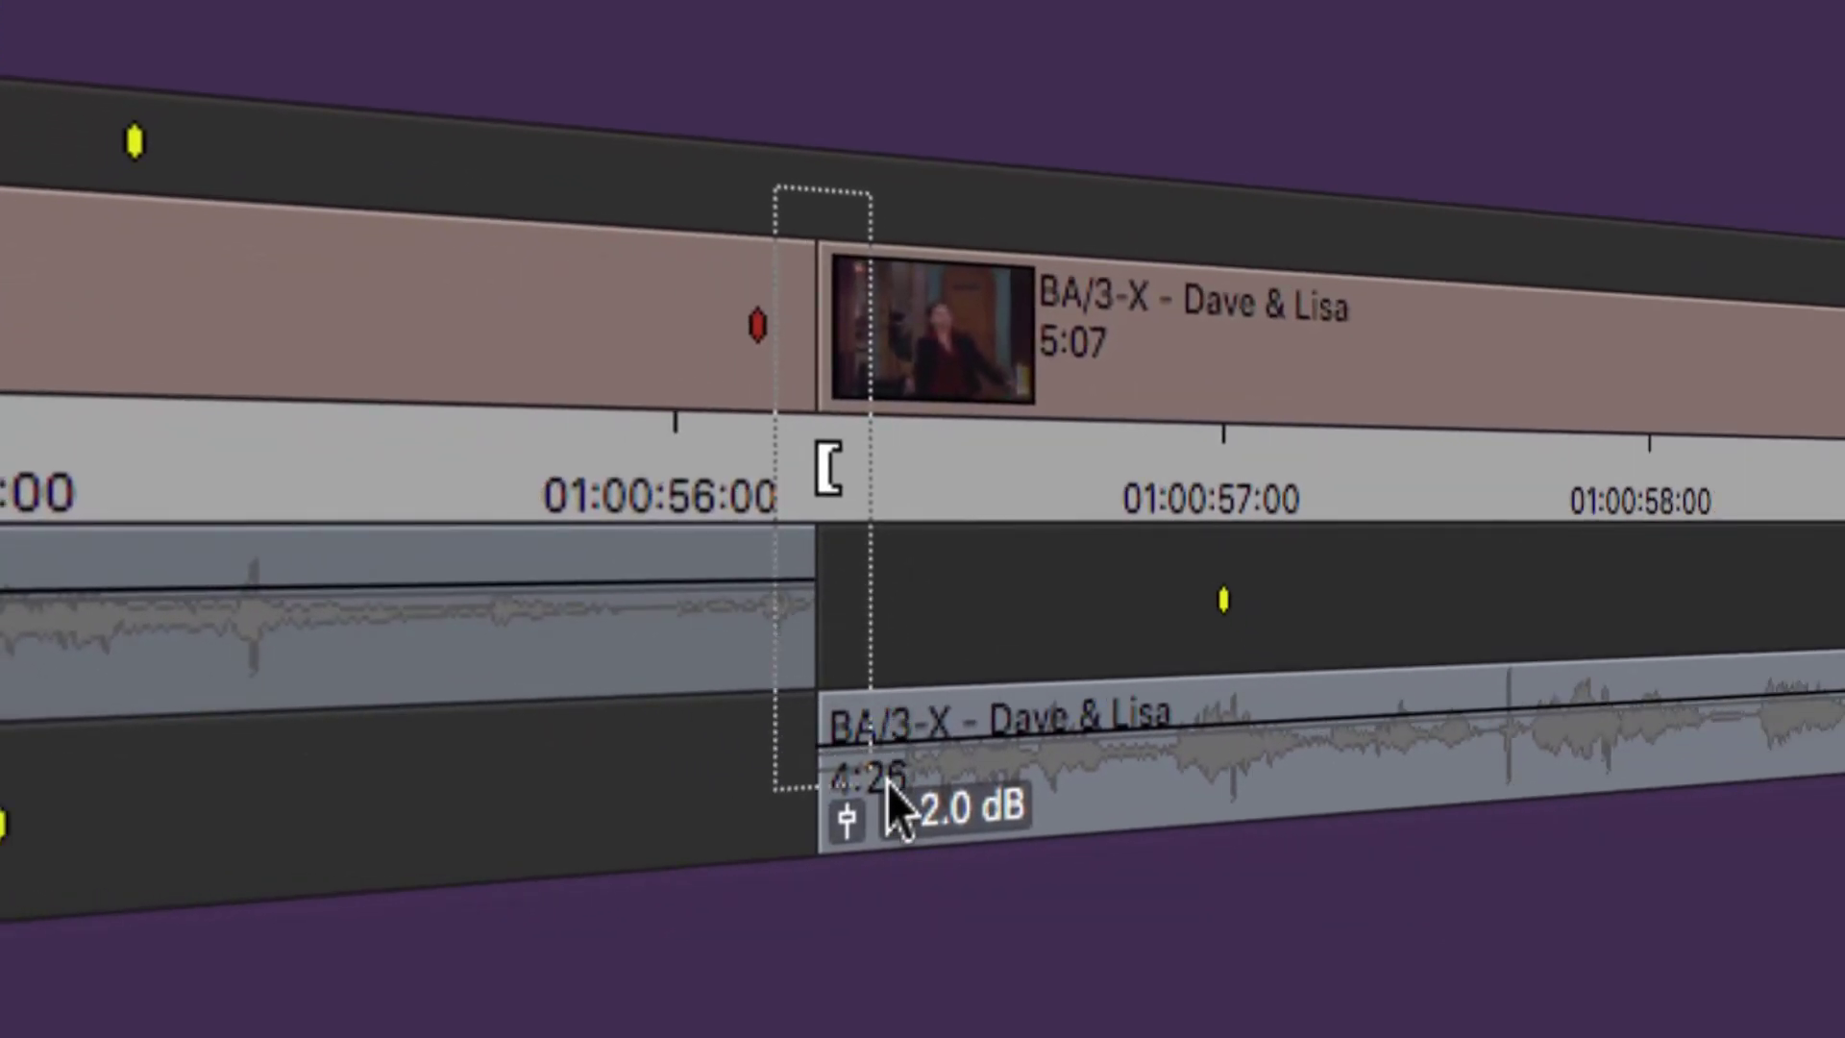
drag(886, 782, 895, 978)
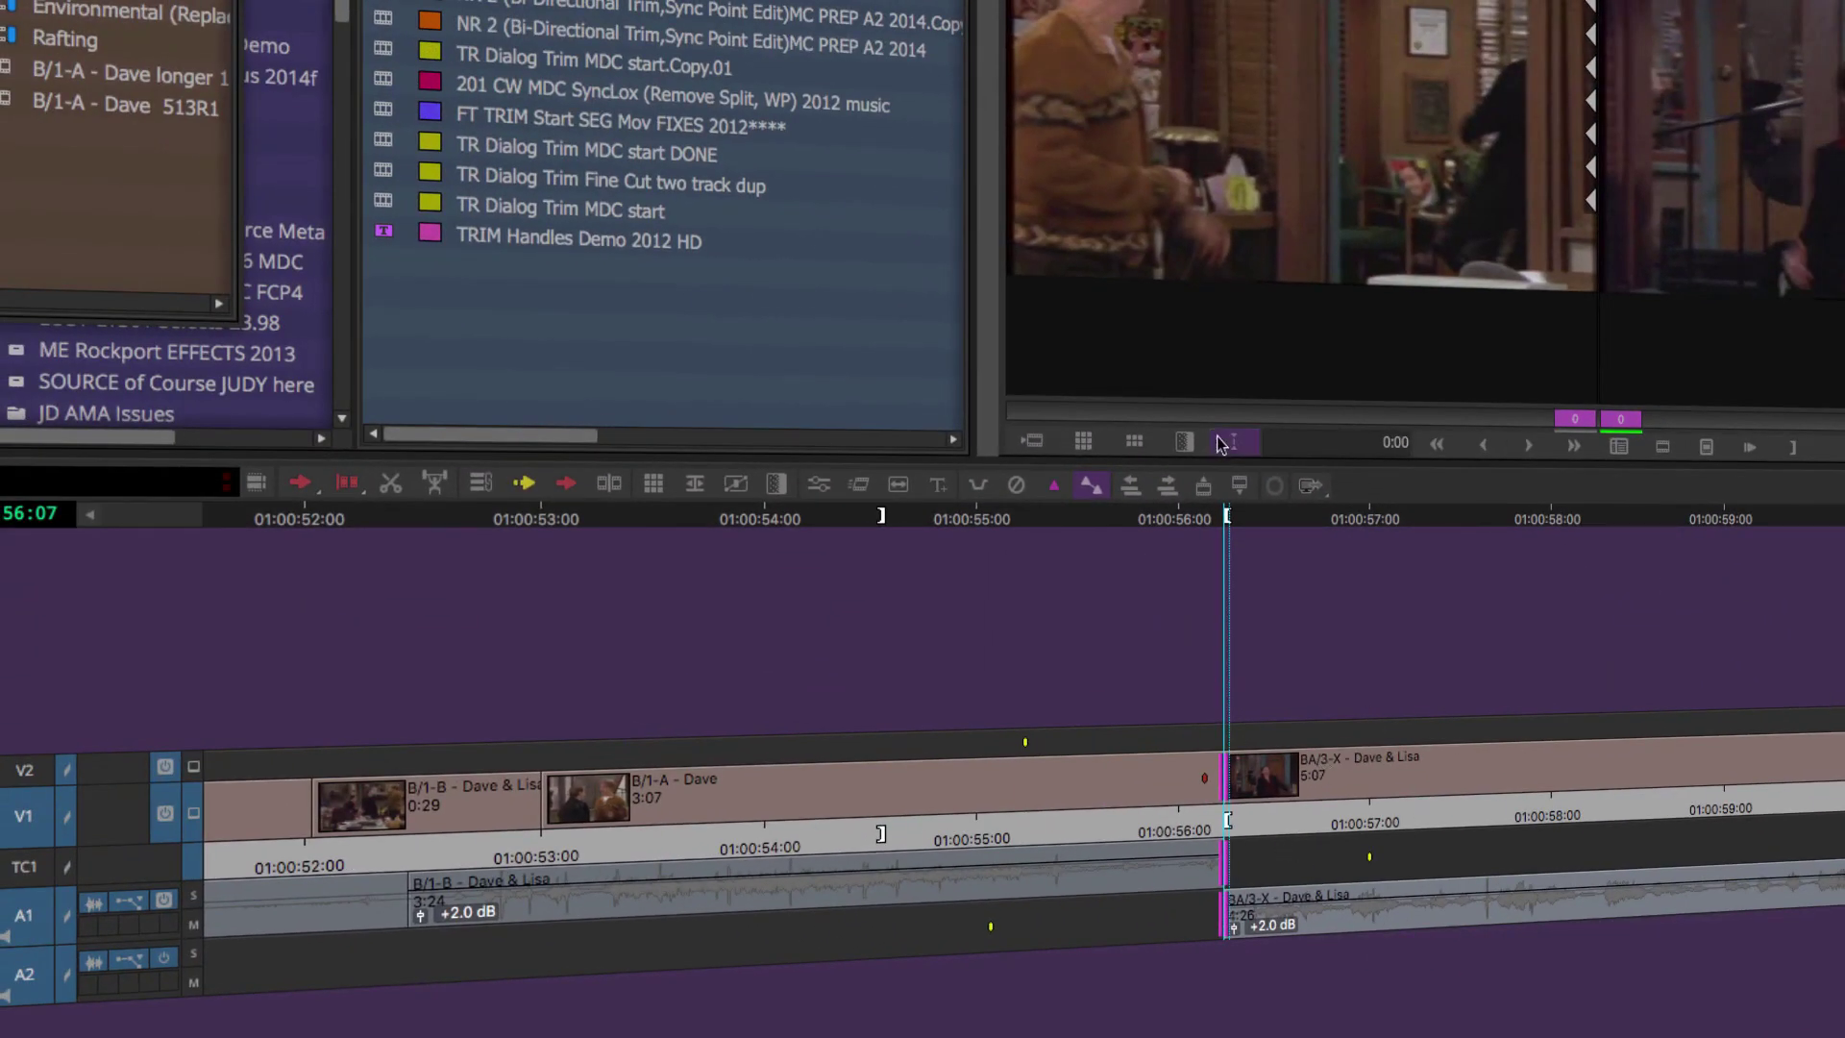
Cycle the trim side until the outgoing B/1-A - Dave side is active
key(p)
key(bracketright)
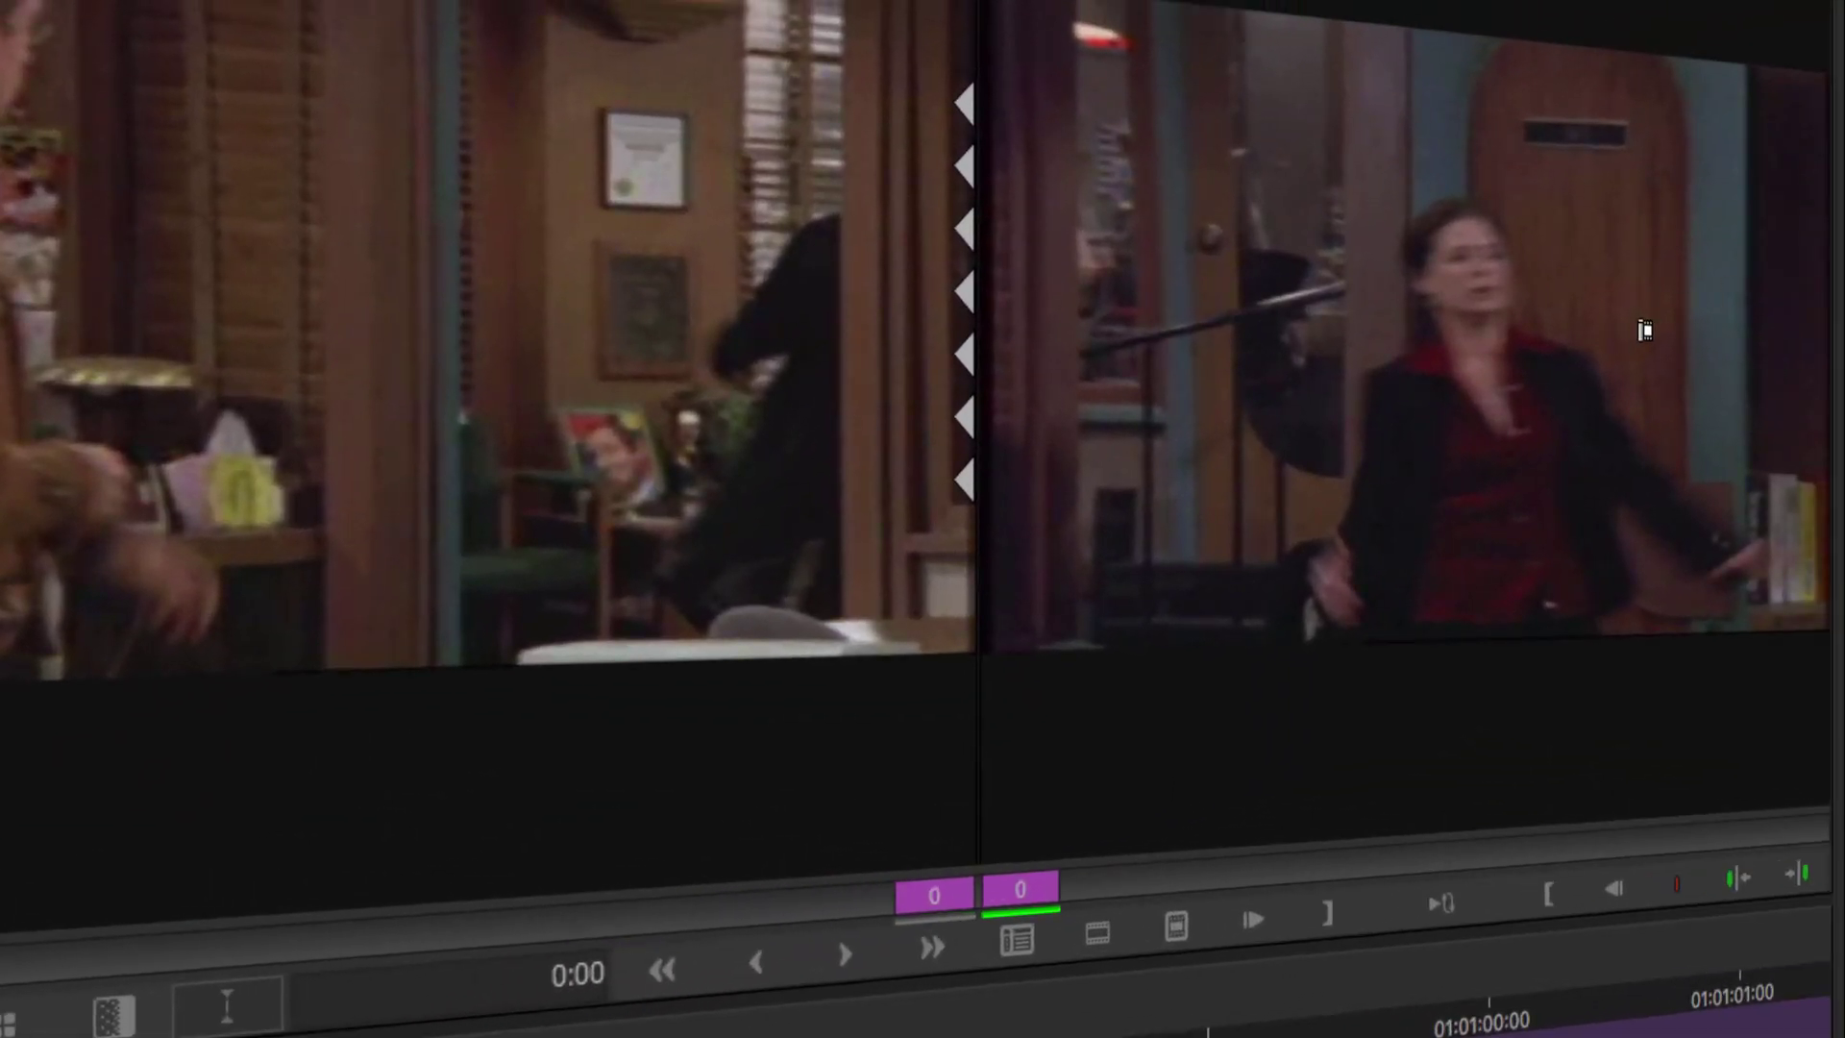
key(p)
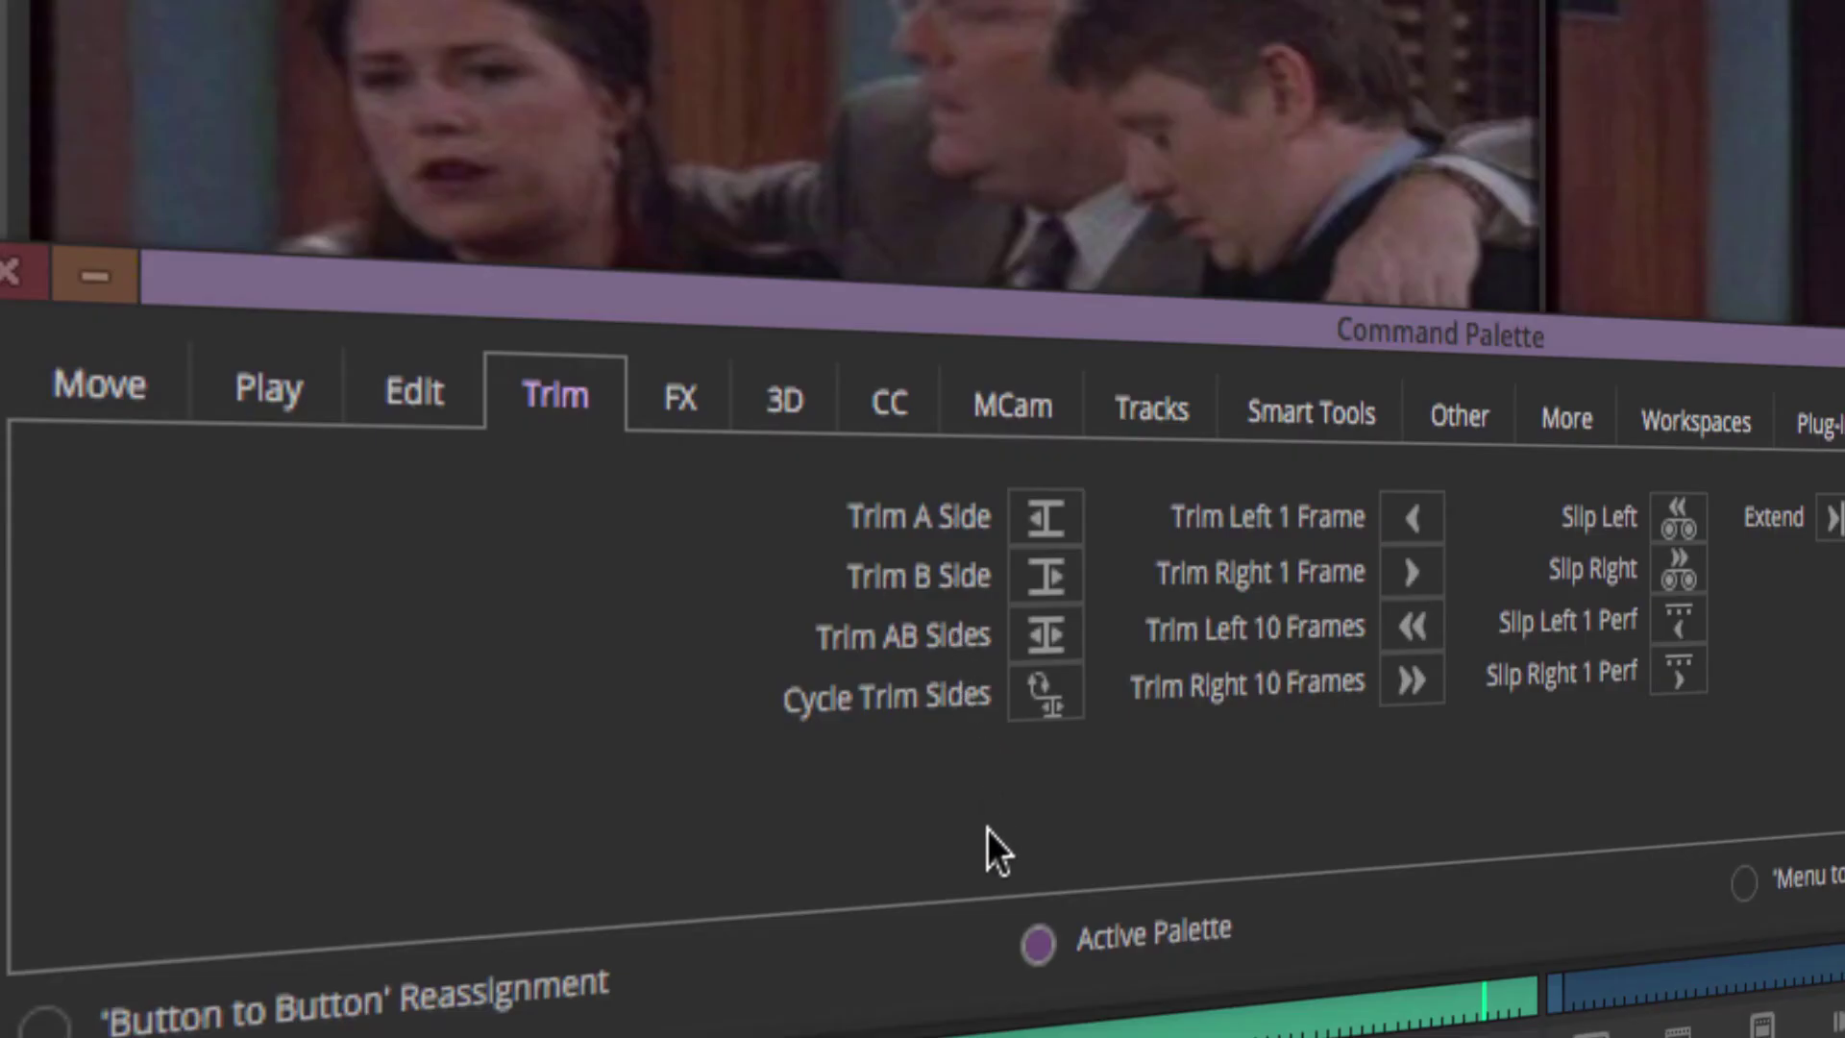
Choose Trim AB Sides in the Command Palette's Trim tab
click(1044, 629)
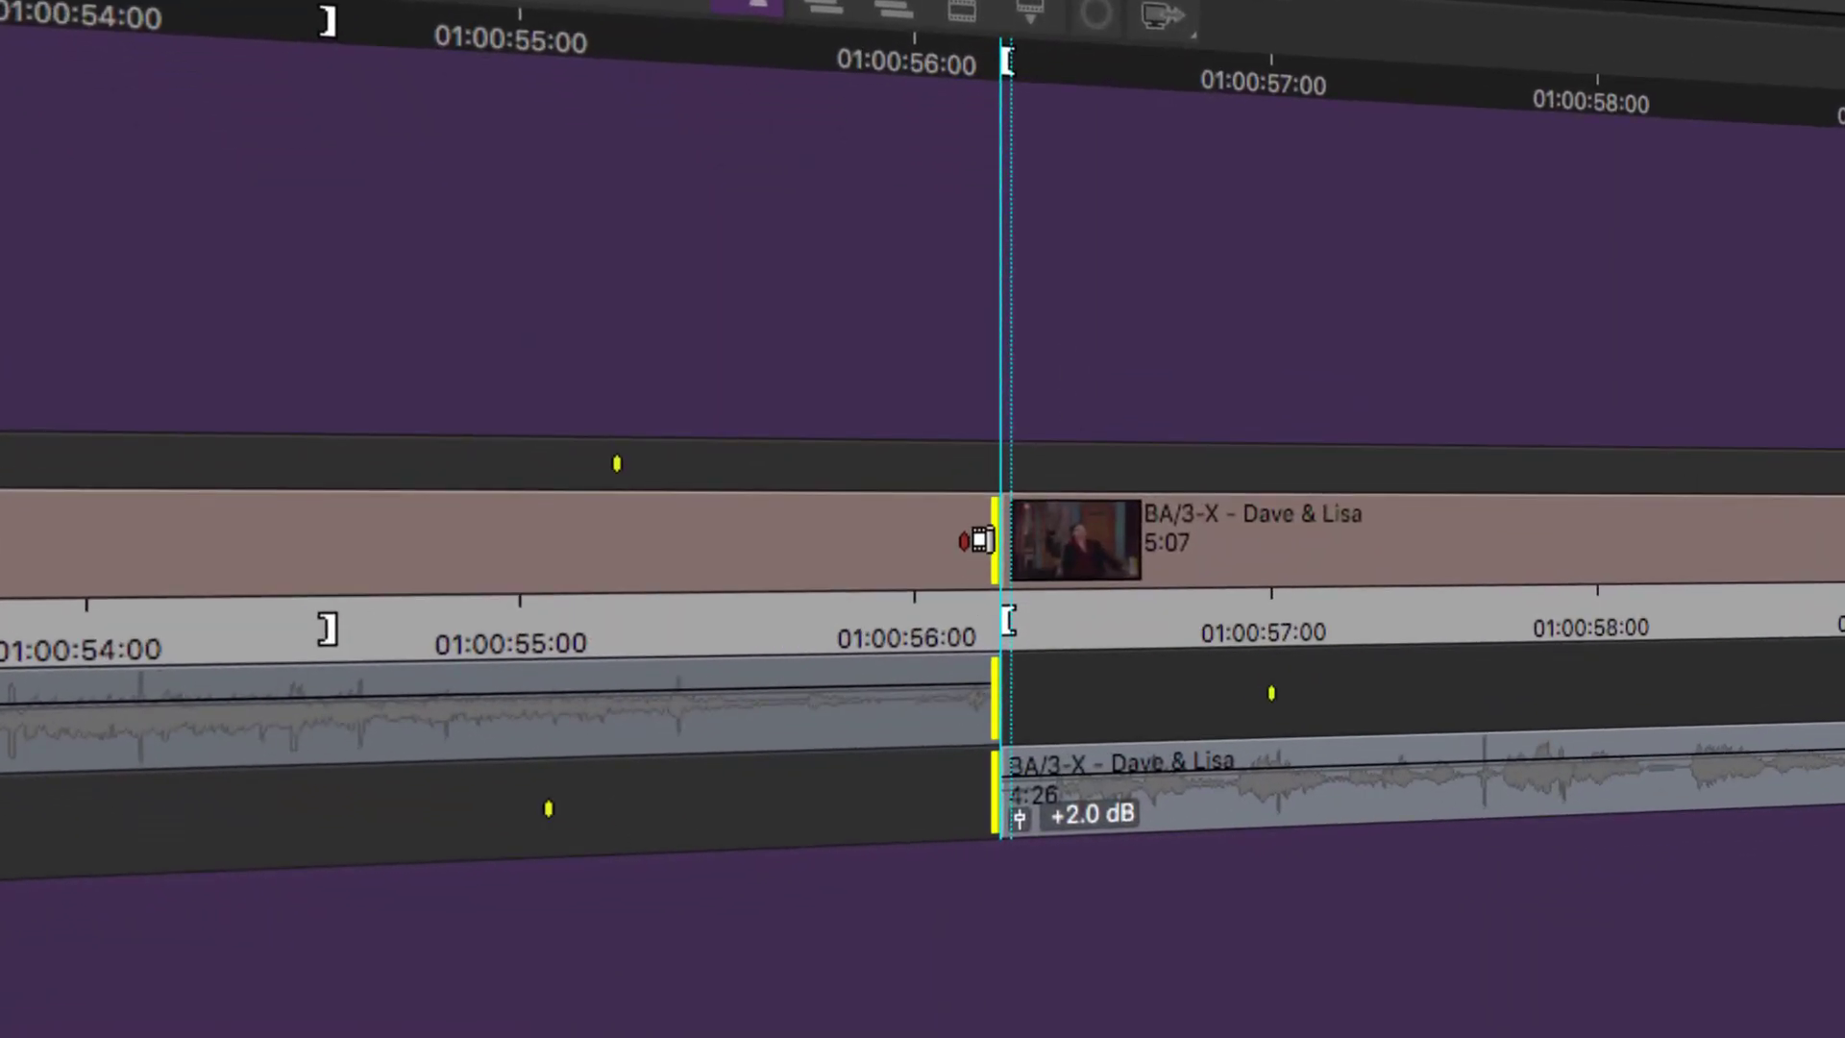
drag(979, 540, 529, 564)
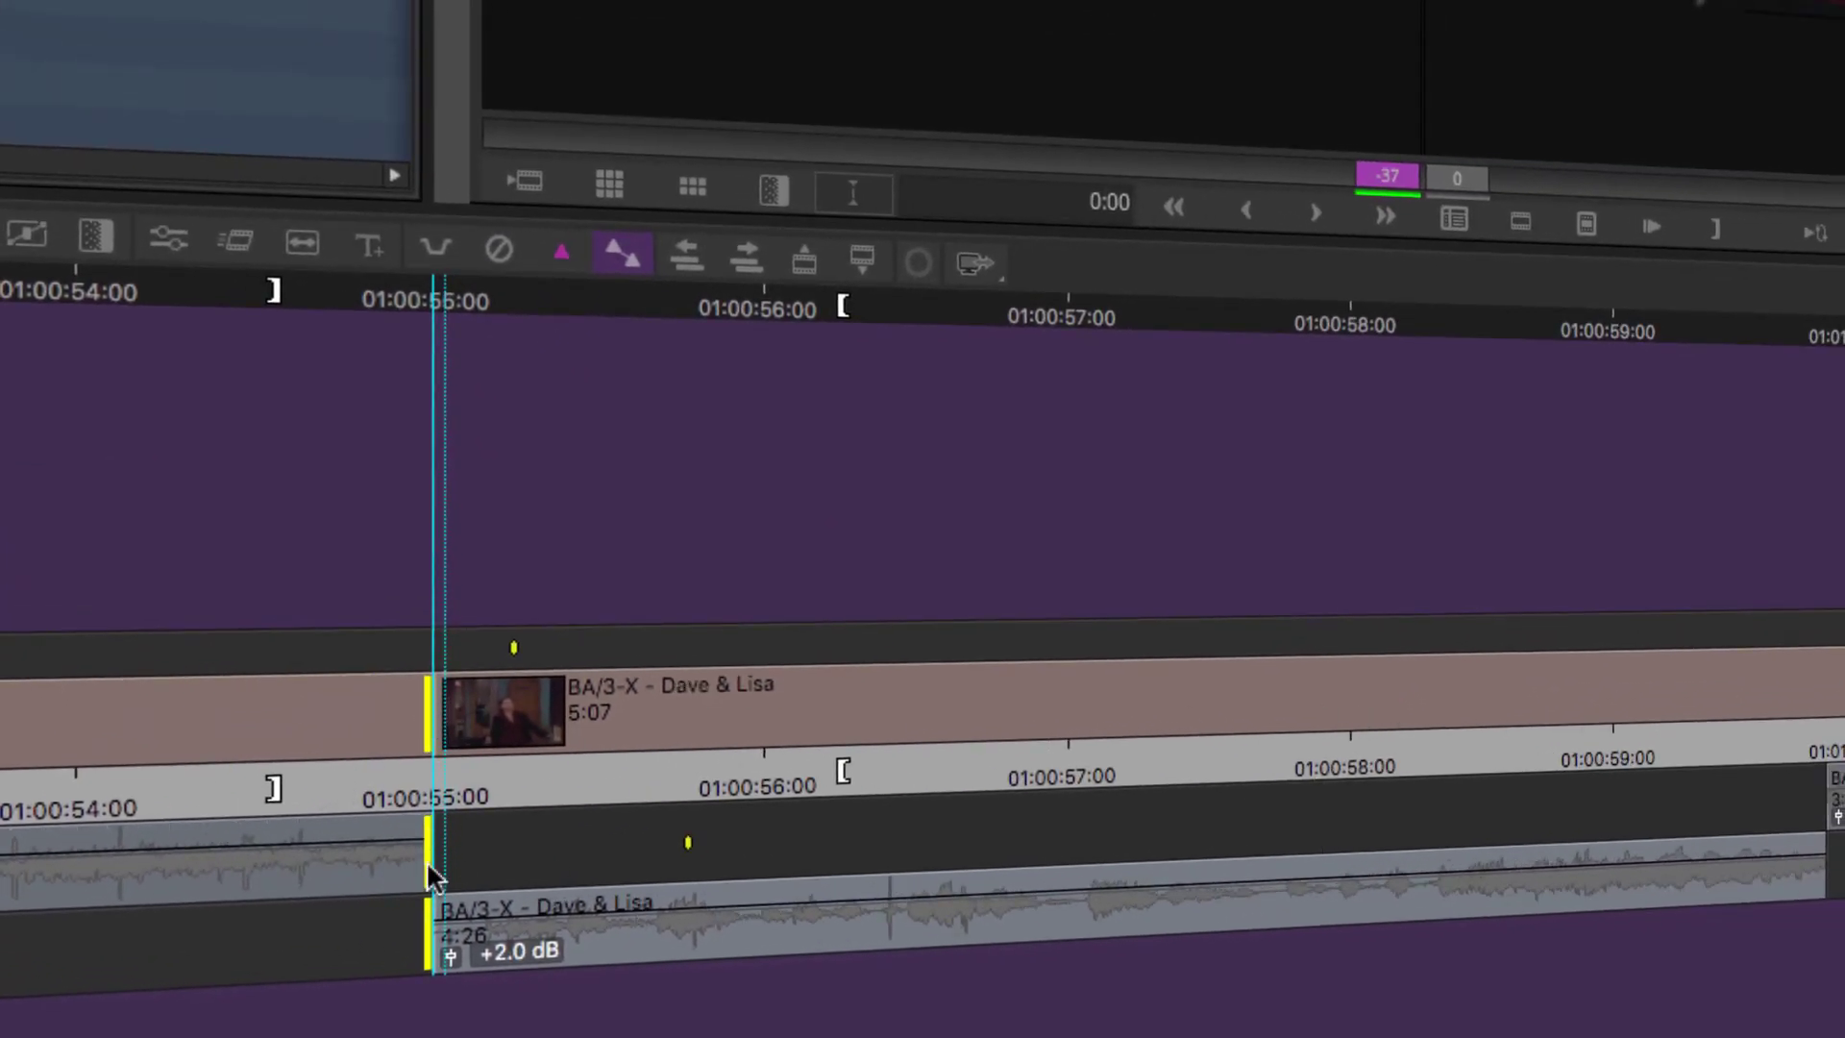
key(super+z)
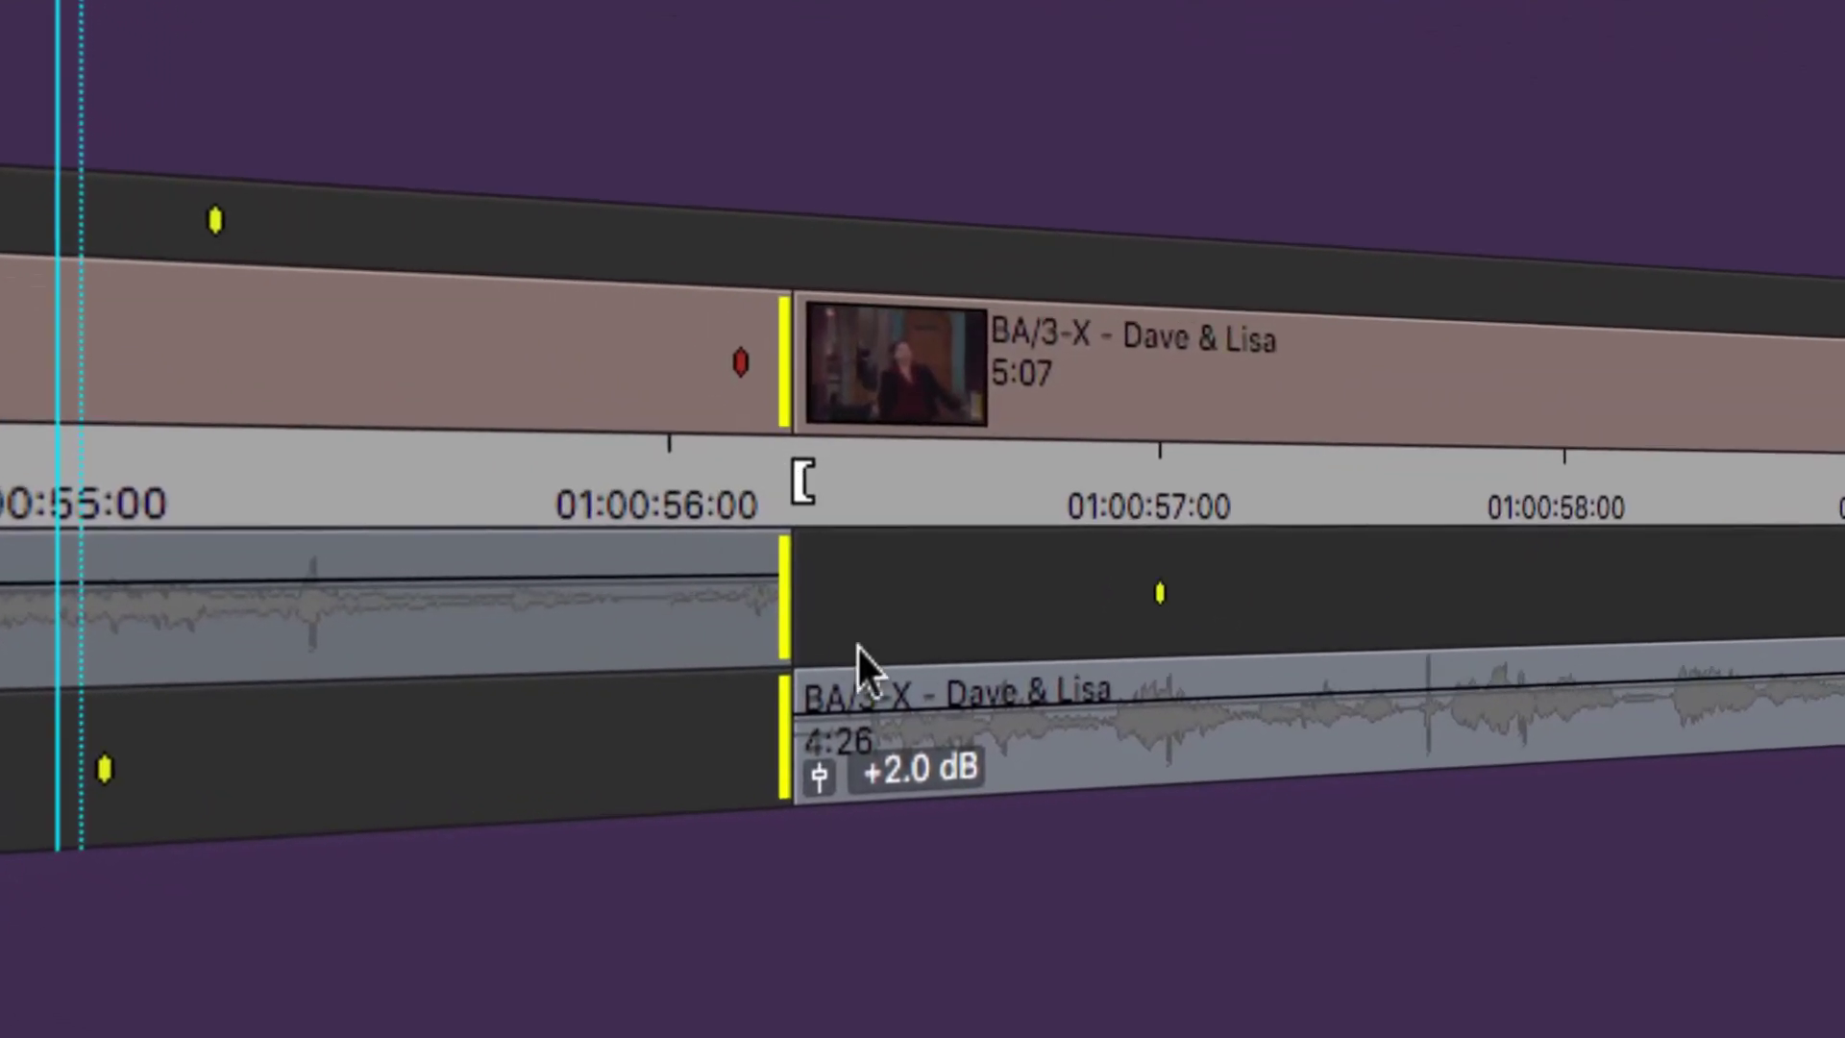
Flip the A1 roller to the opposite side of the cut from V1 and A2
click(793, 555)
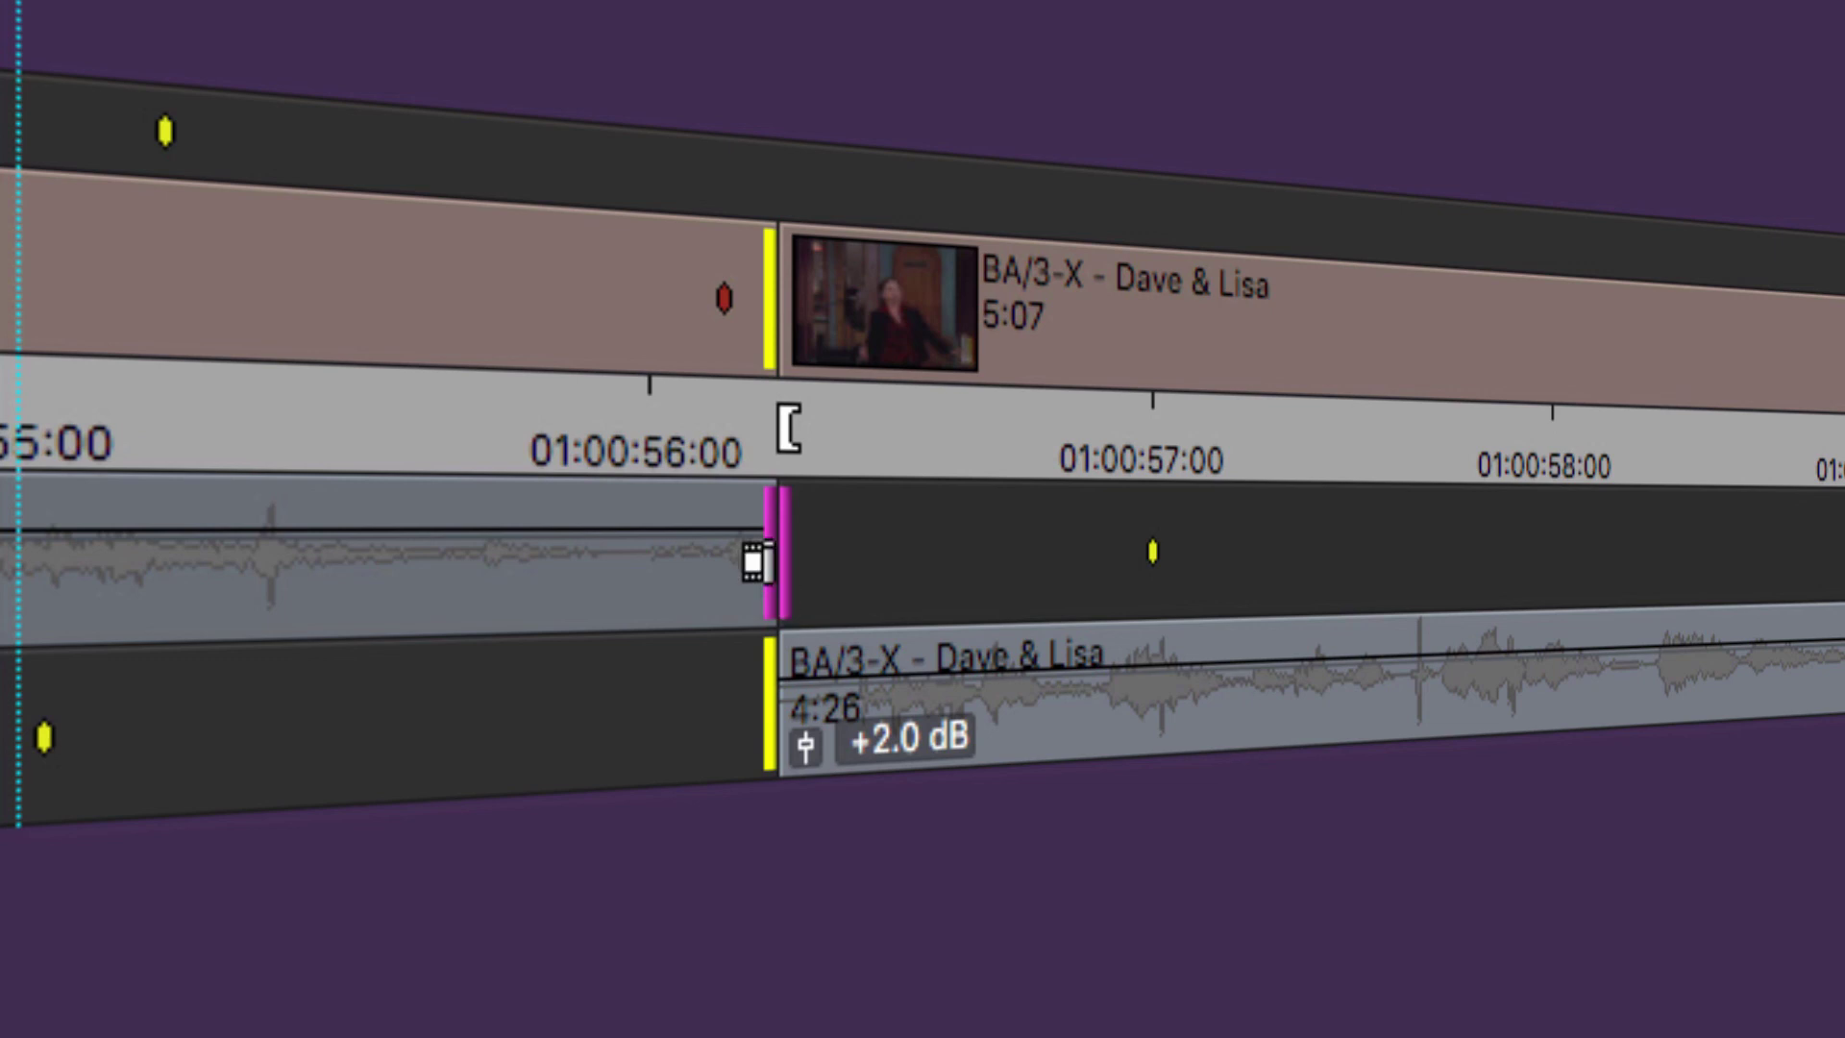
click(757, 562)
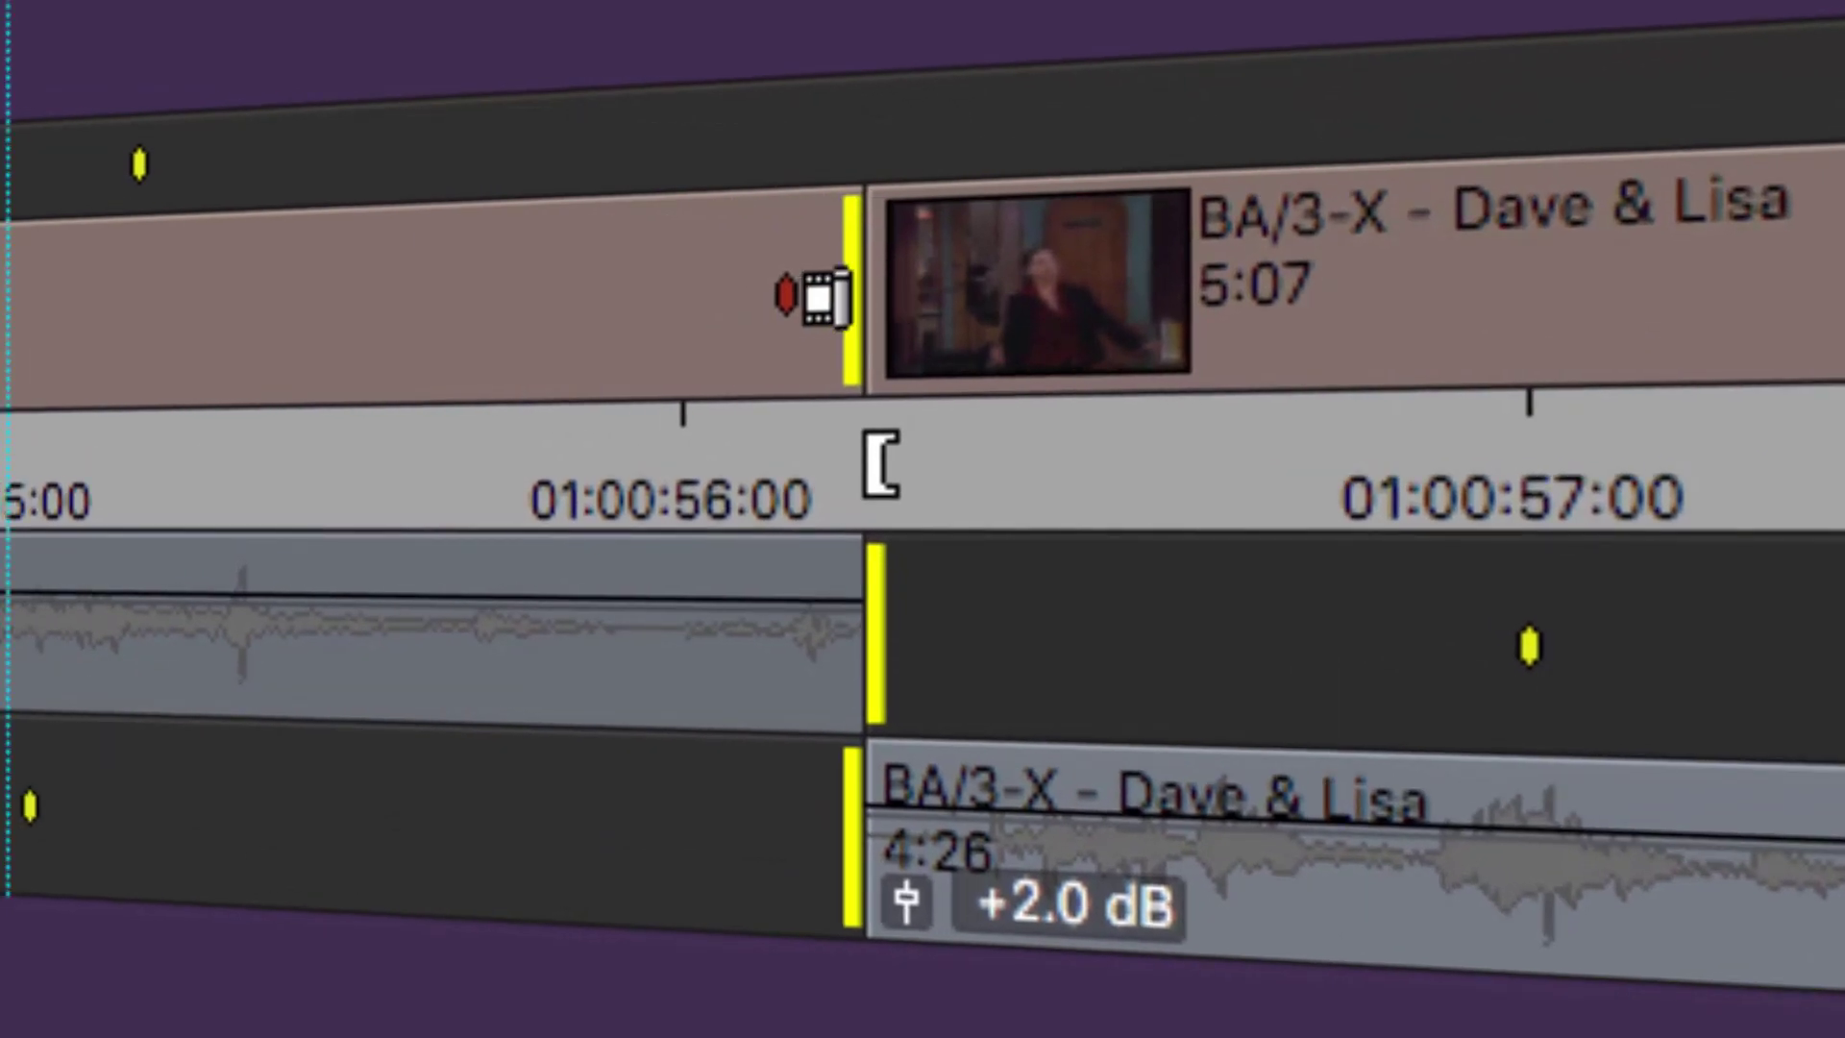
click(880, 466)
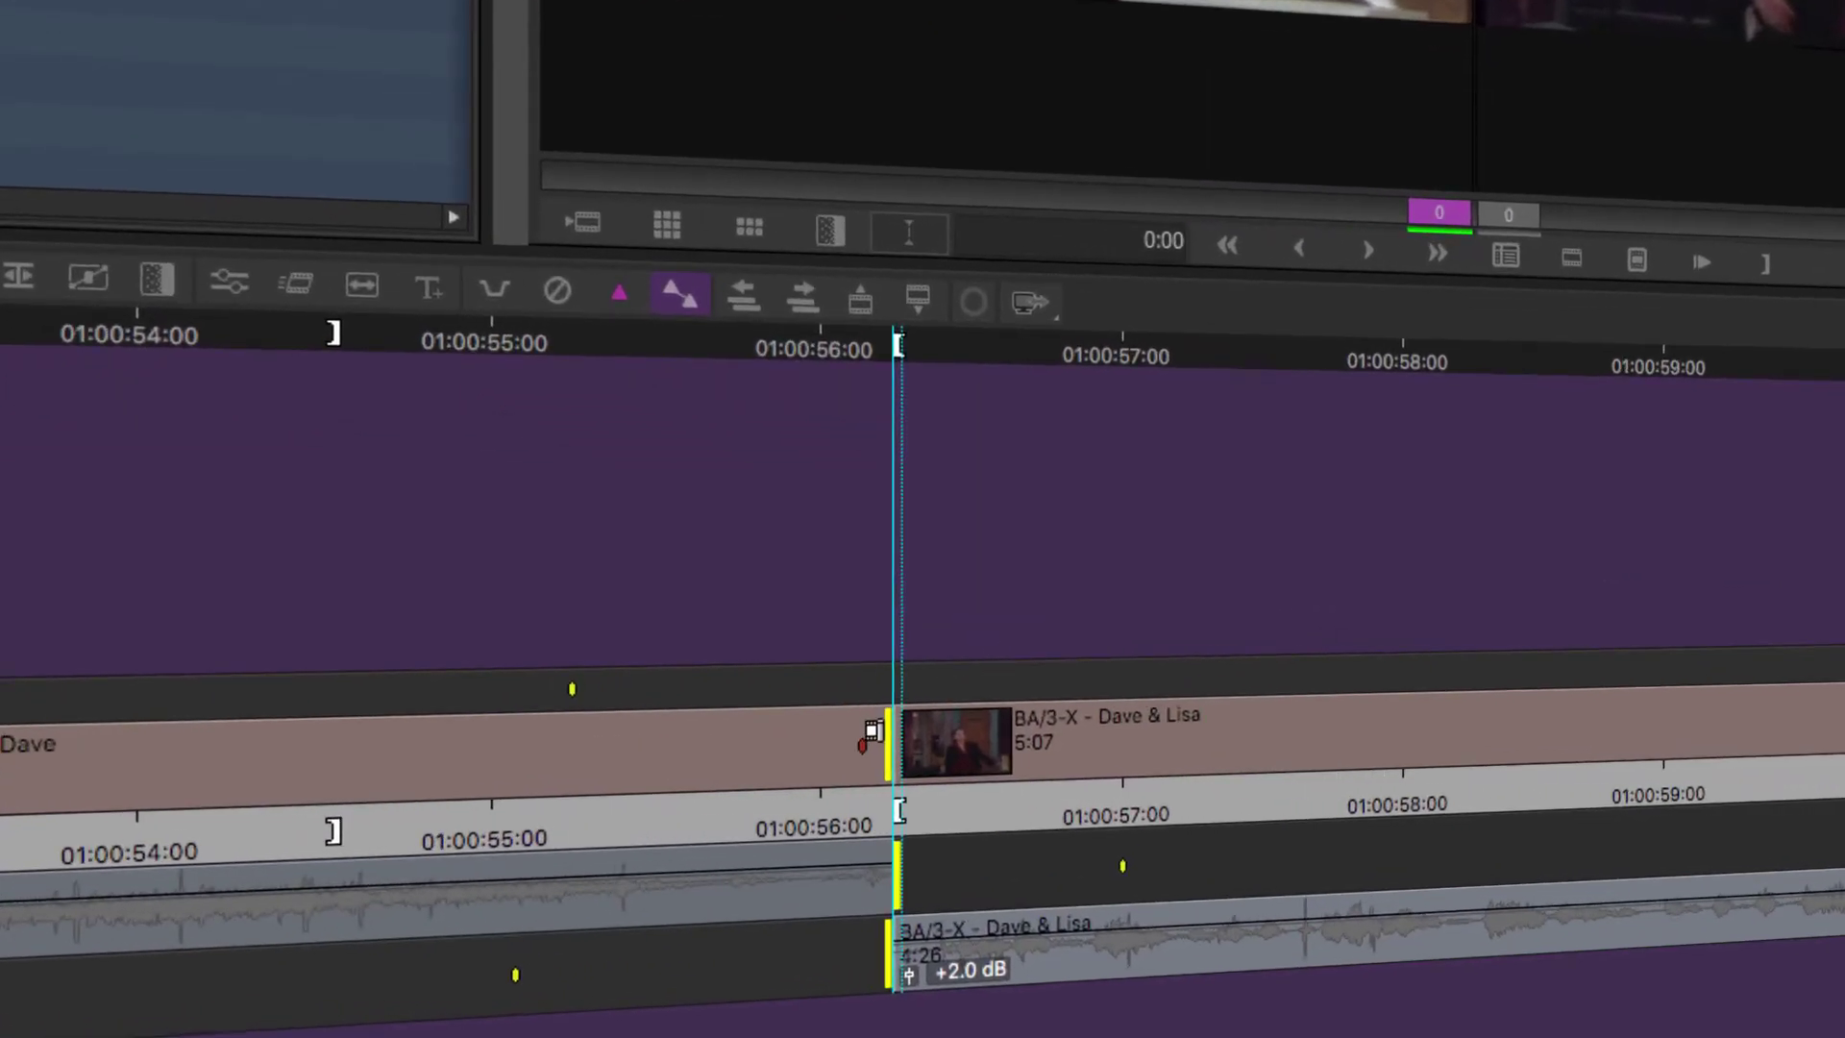
Drag the asymmetric trim left, ripple-shortening B/1-A - Dave from 2:18 to 2:16
drag(872, 733, 803, 745)
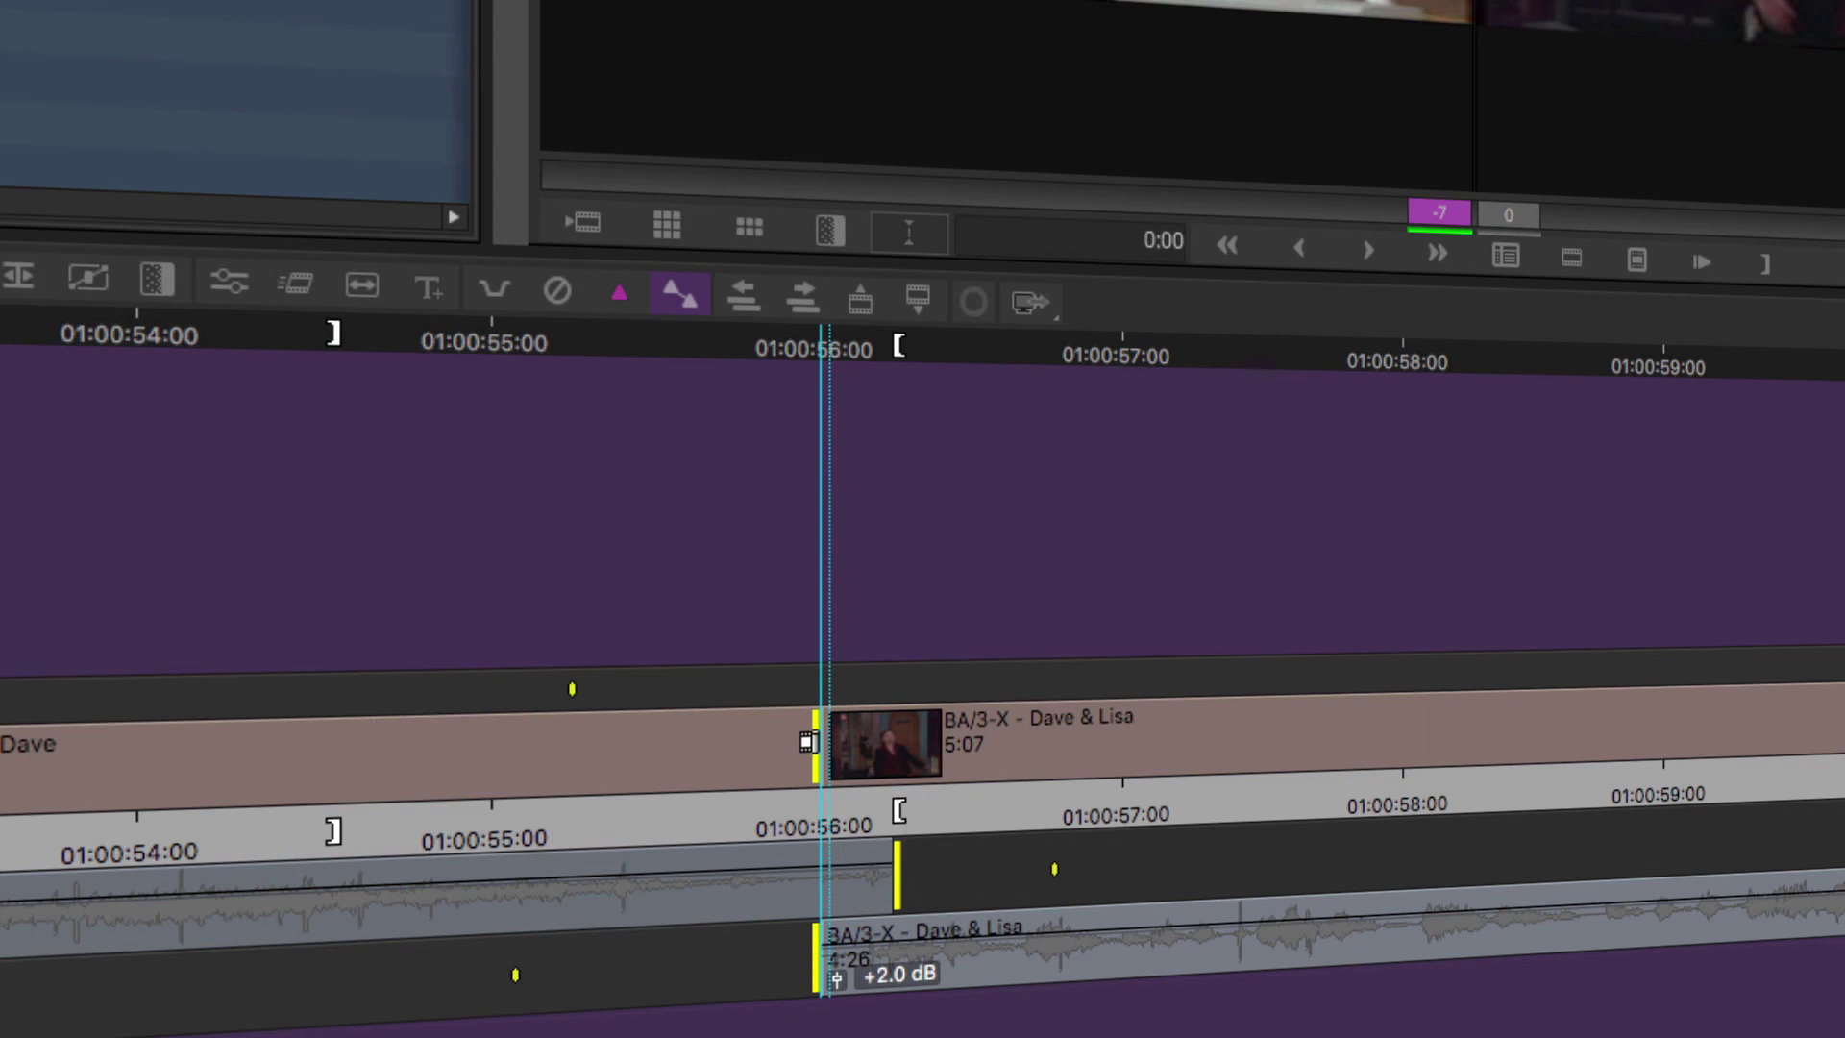
drag(808, 741, 728, 742)
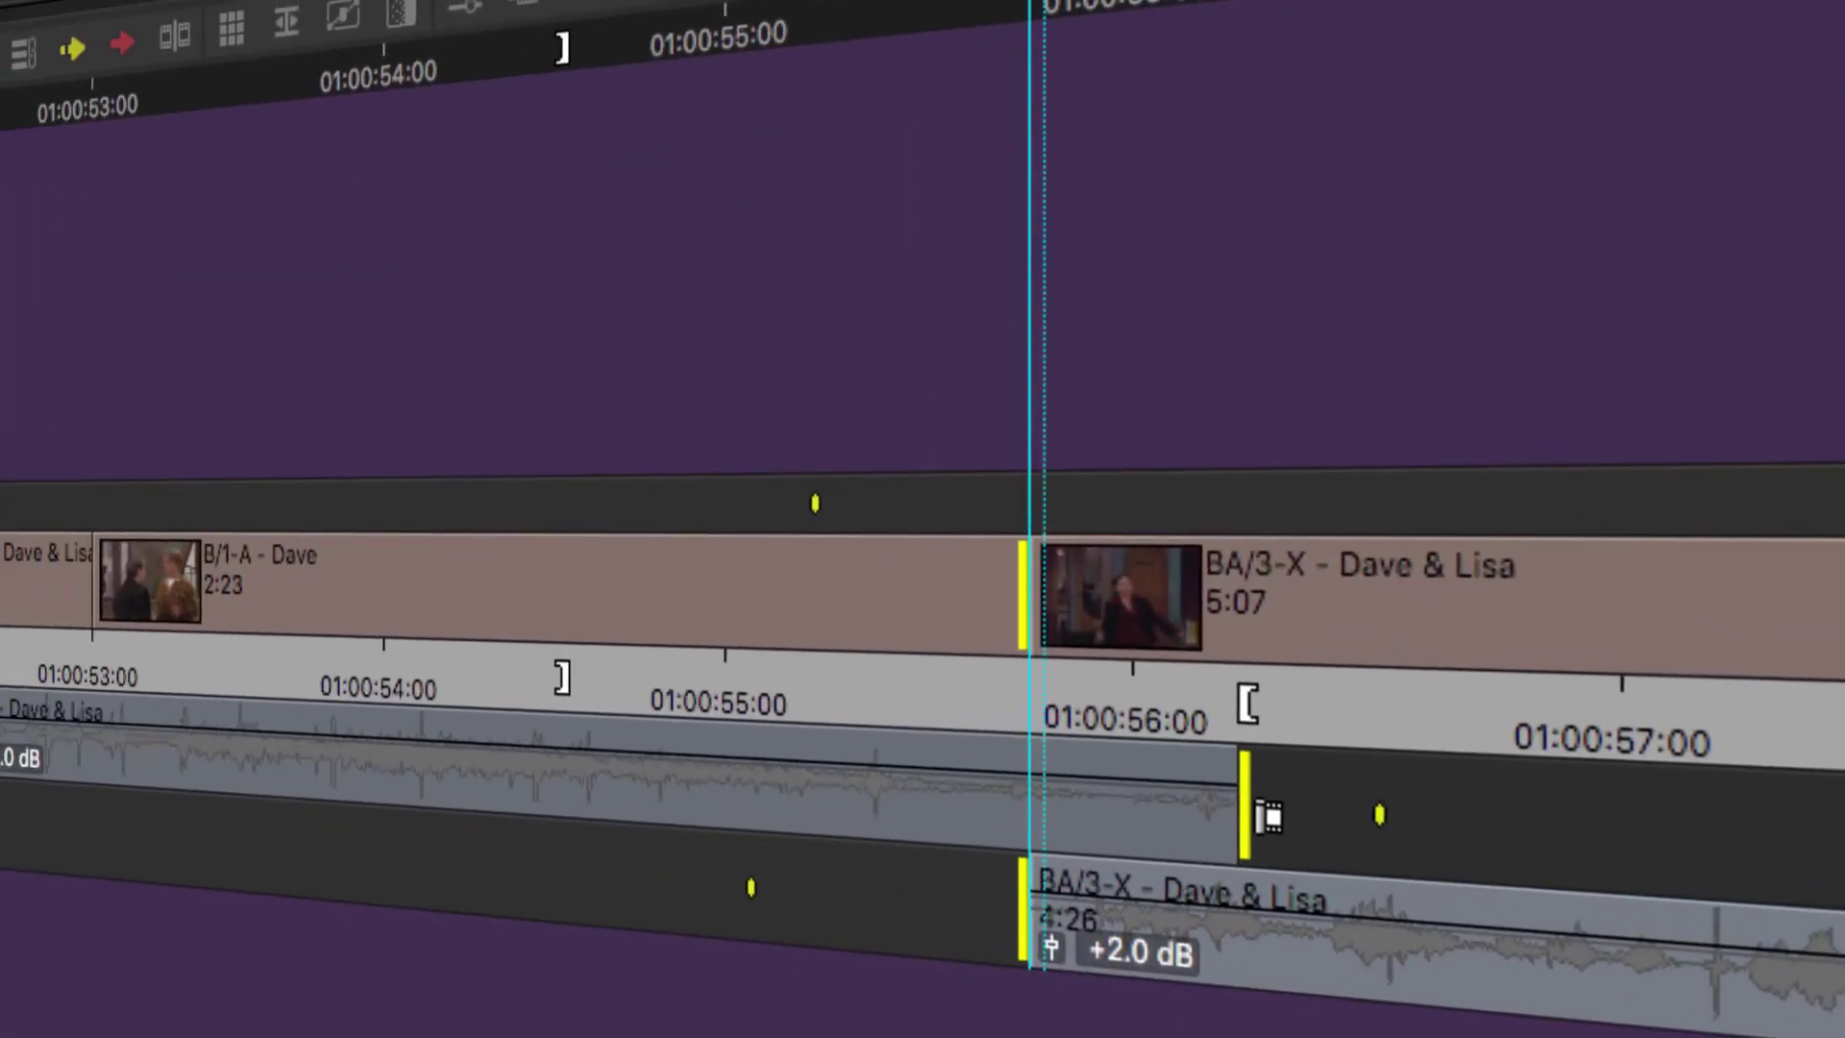
drag(1009, 613, 958, 632)
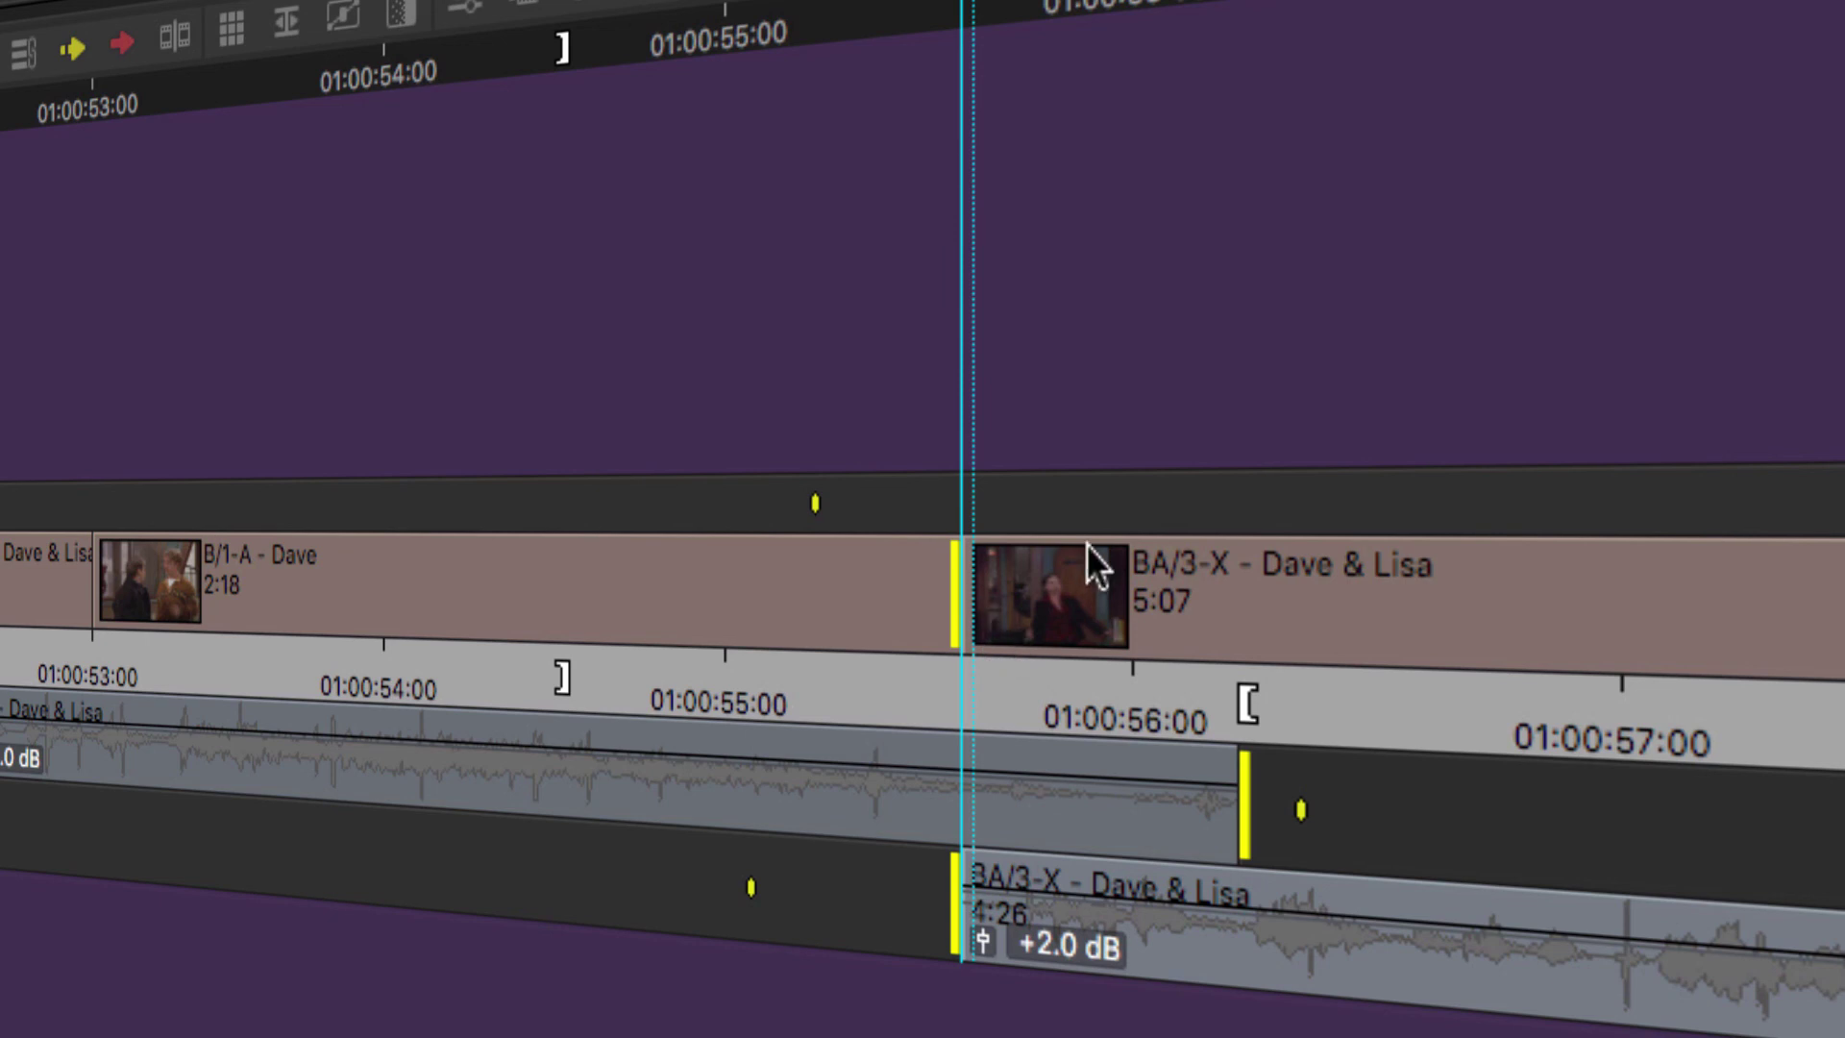
drag(951, 619, 926, 625)
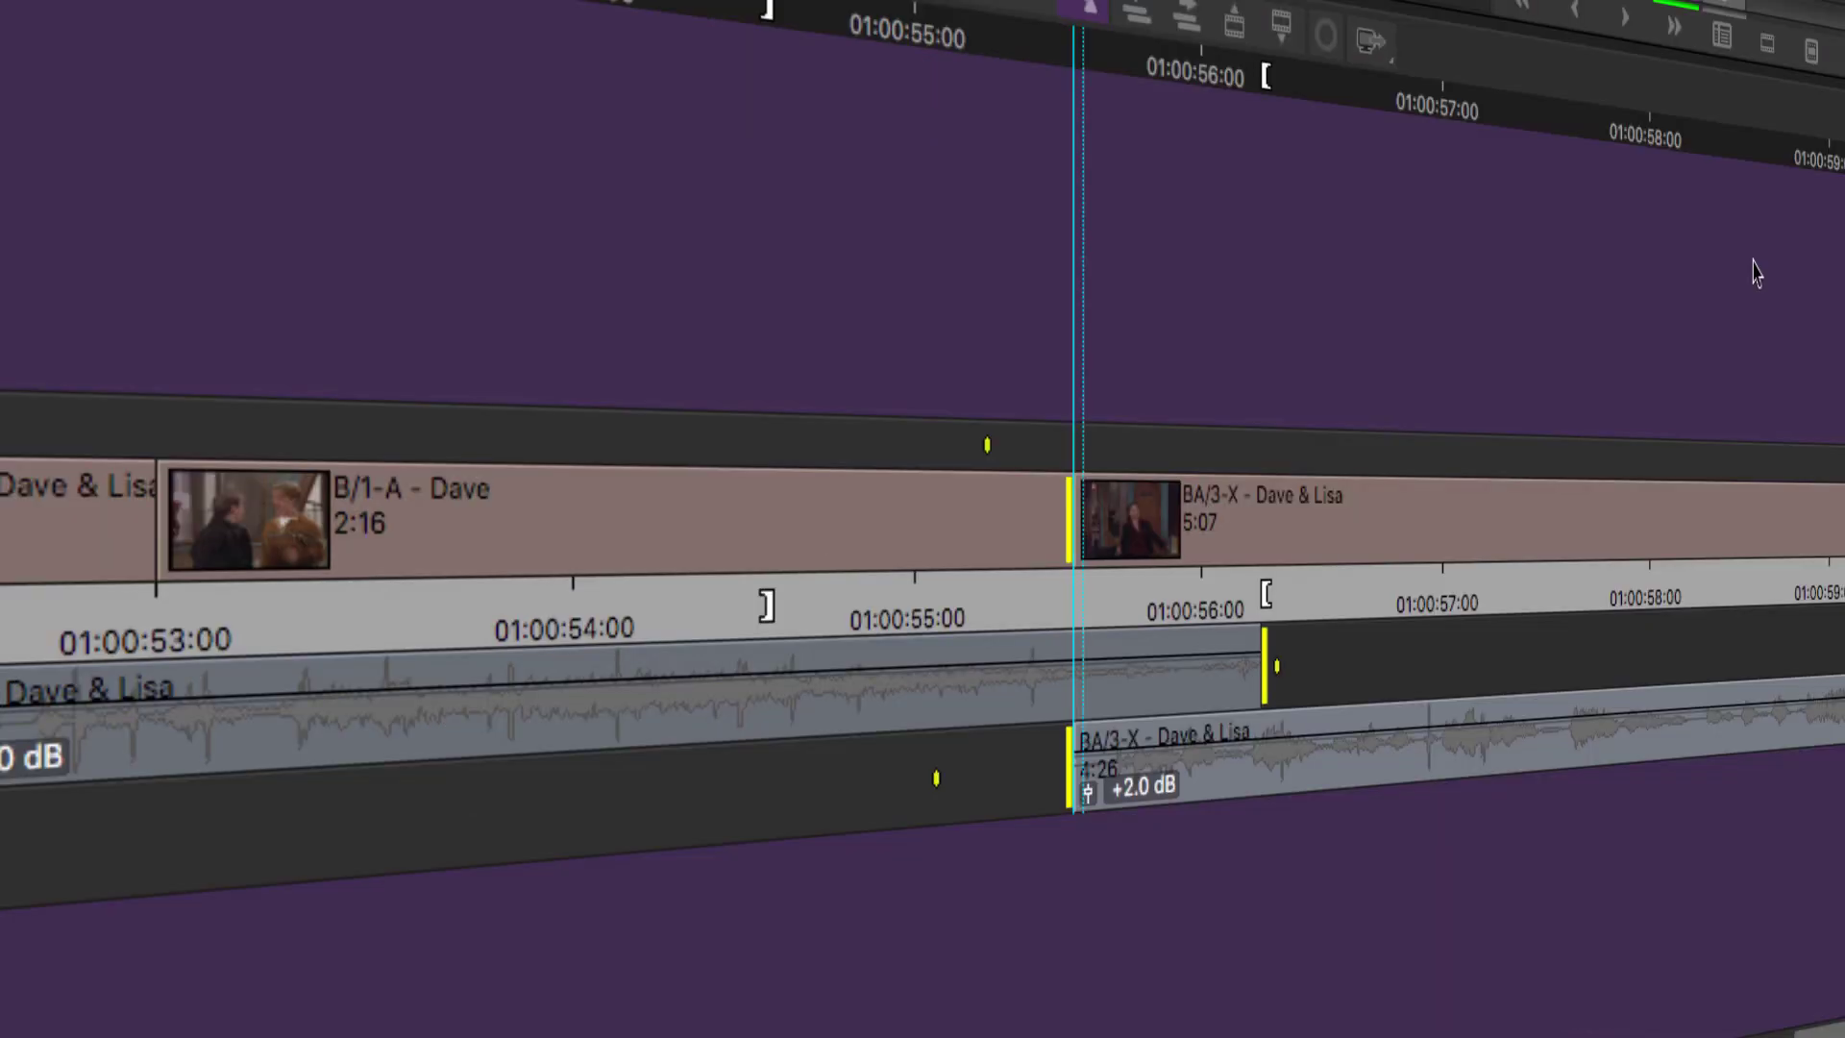
Nudge the trim through 1:09, 1:29, 1:17 and 2:02 to settle at 1:23, then loop playback
key(j)
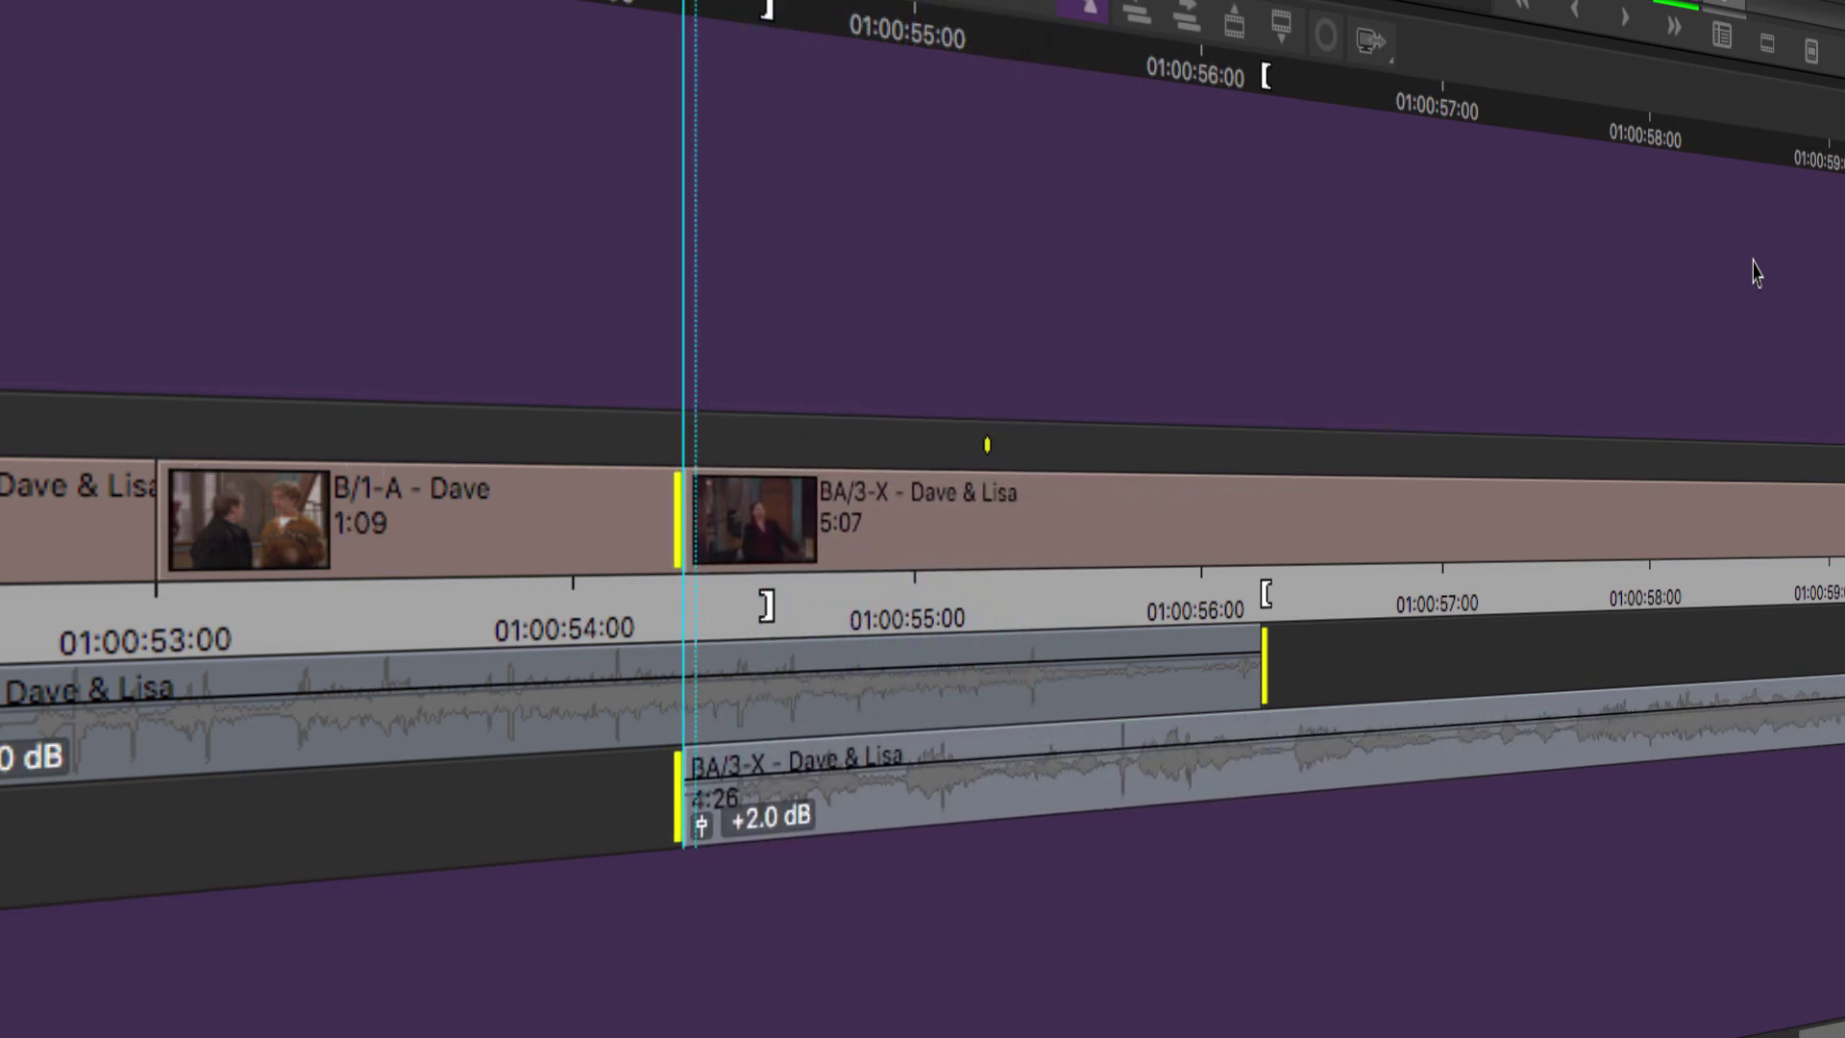
key(l)
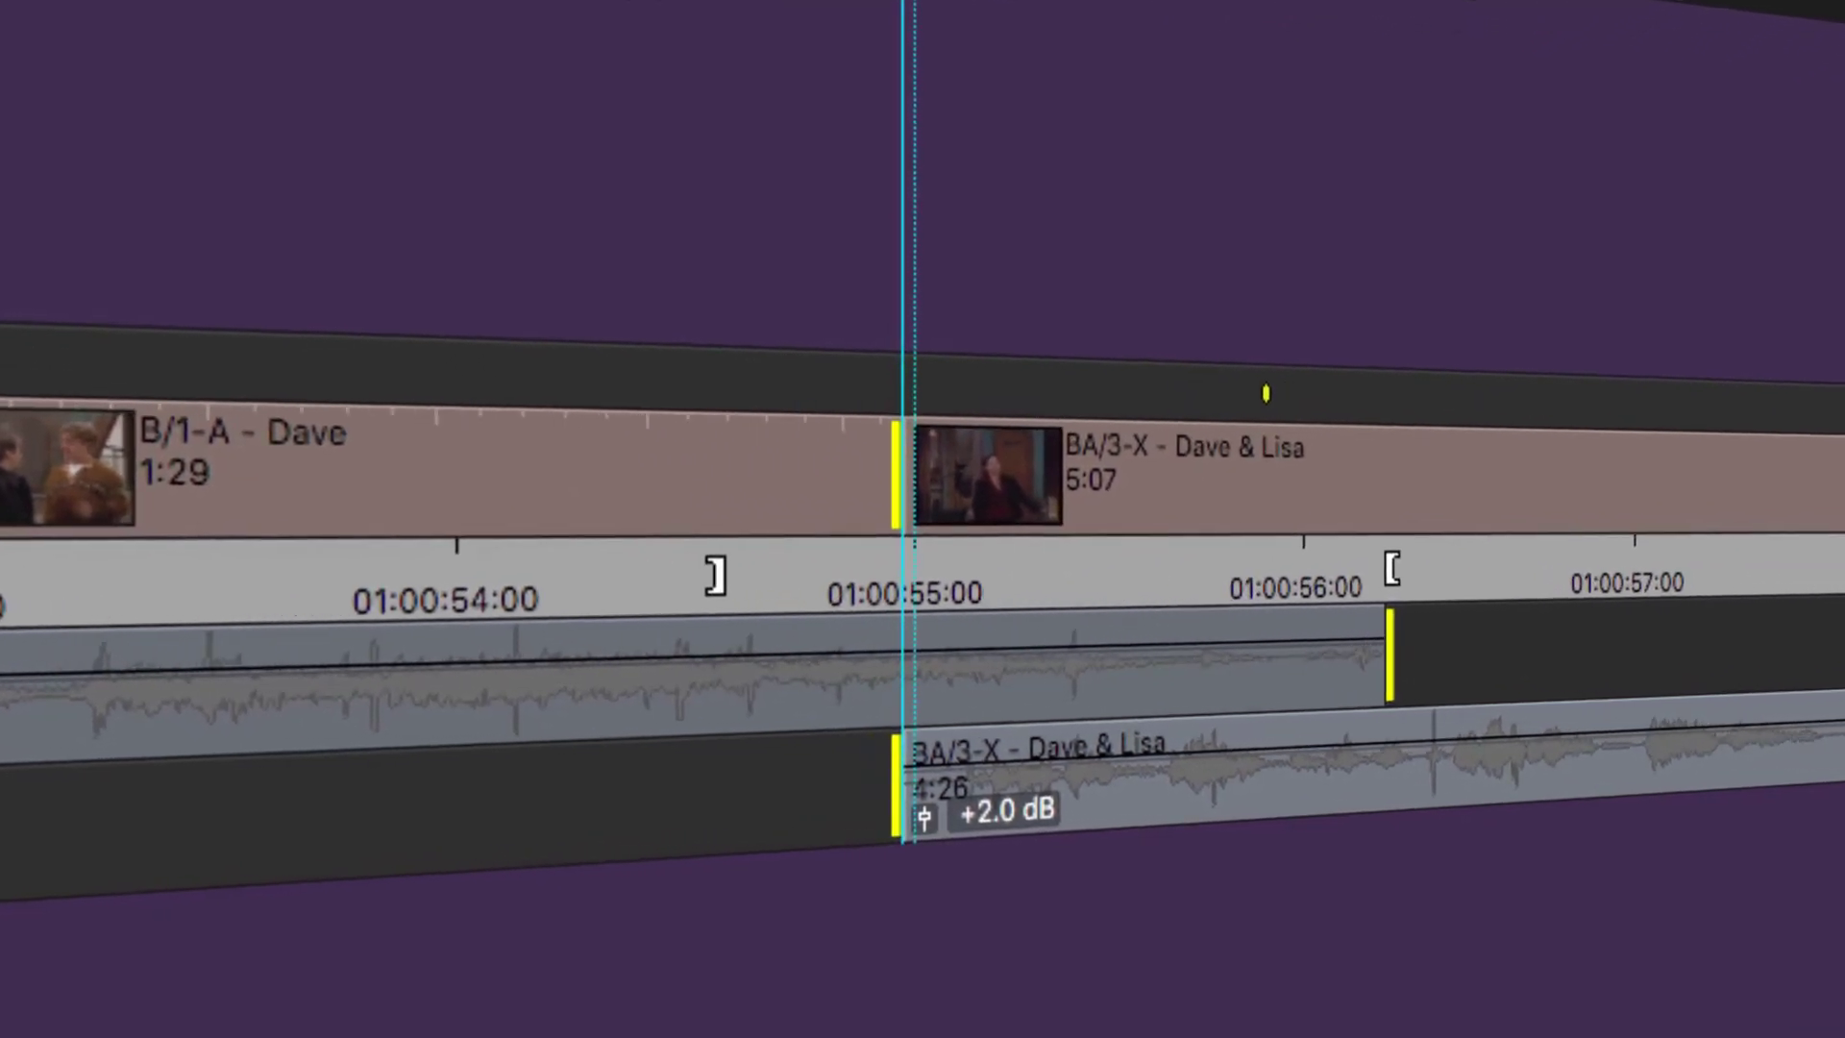
key(j)
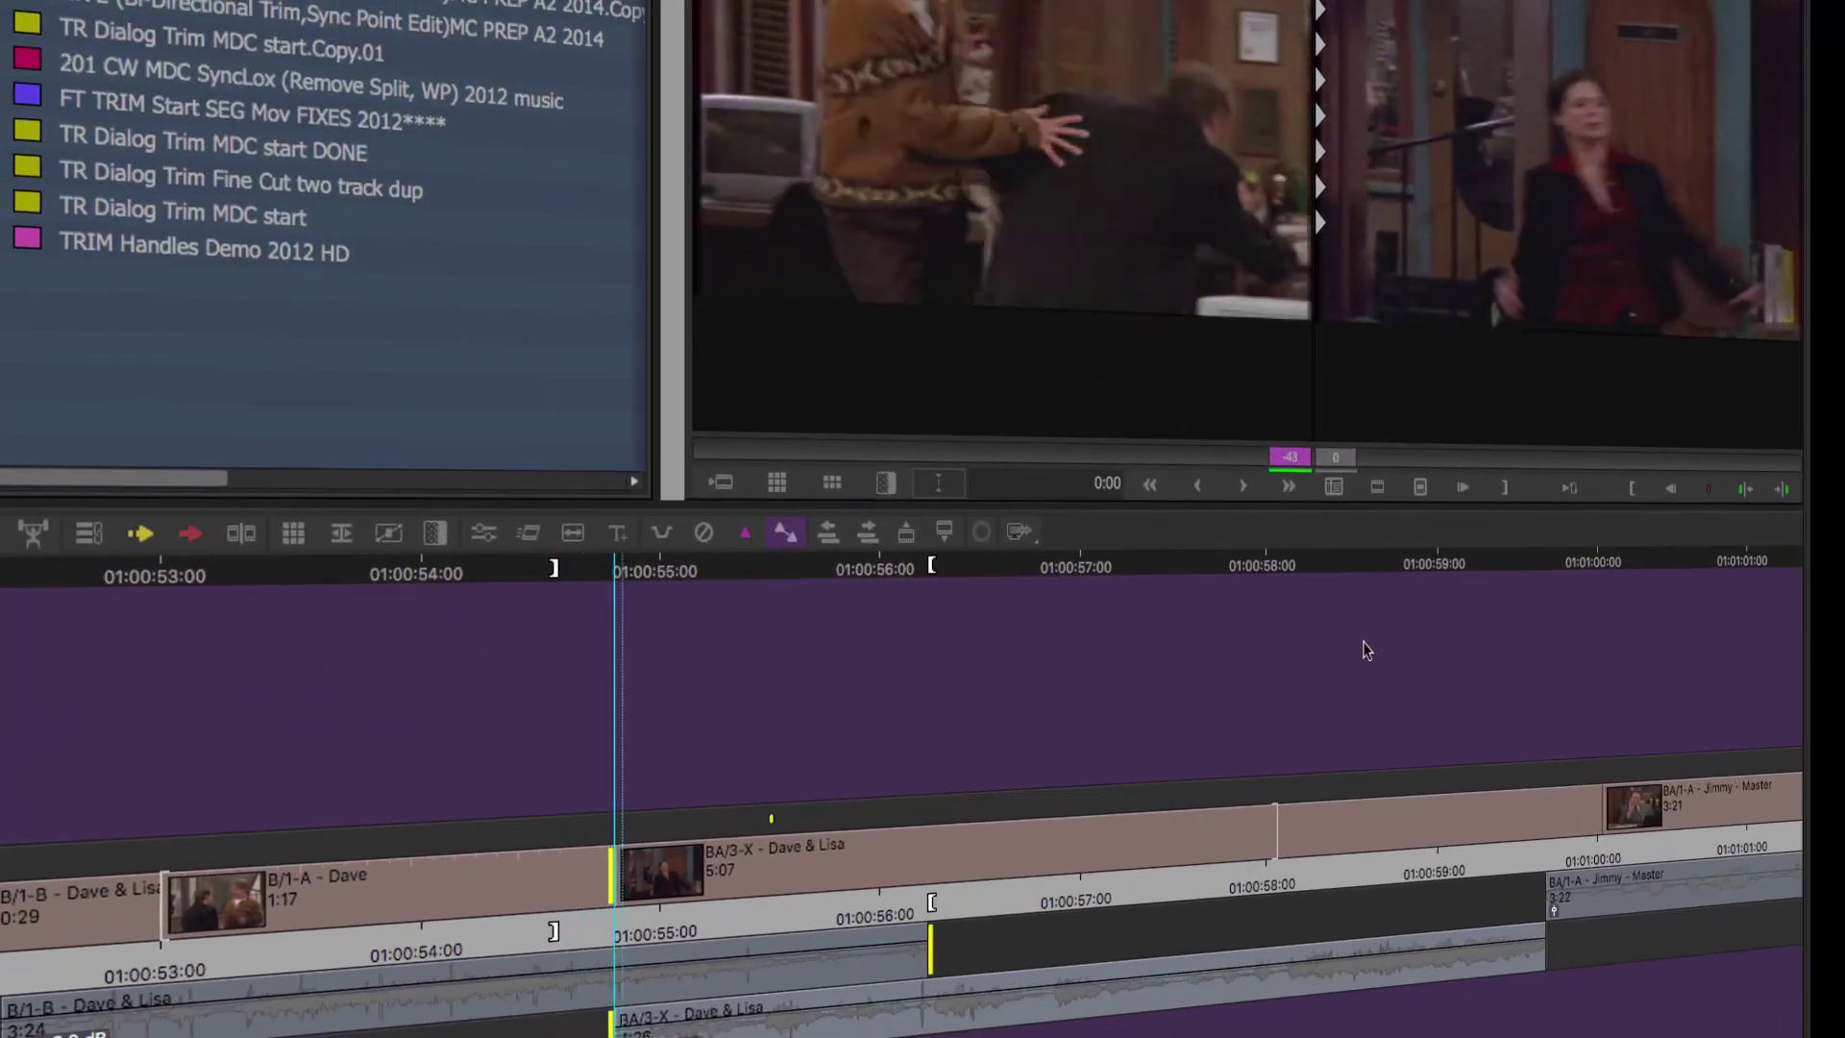
key(l)
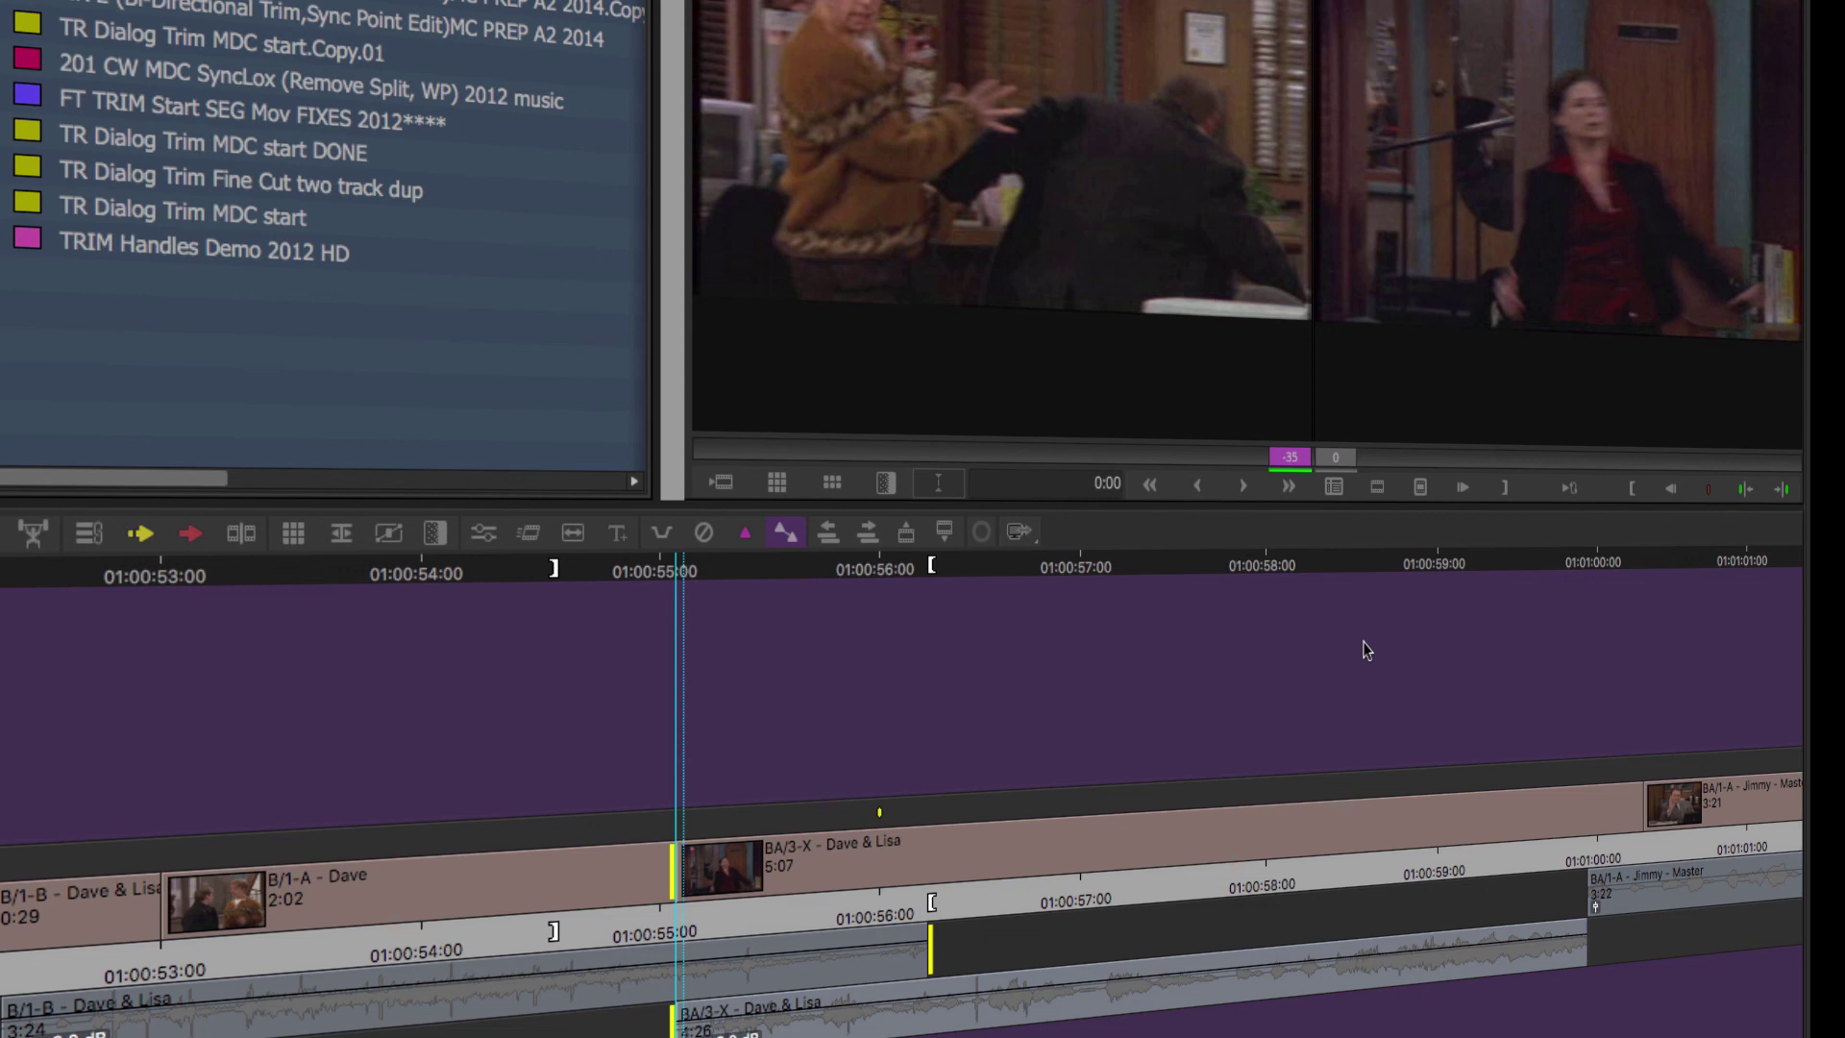
key(j)
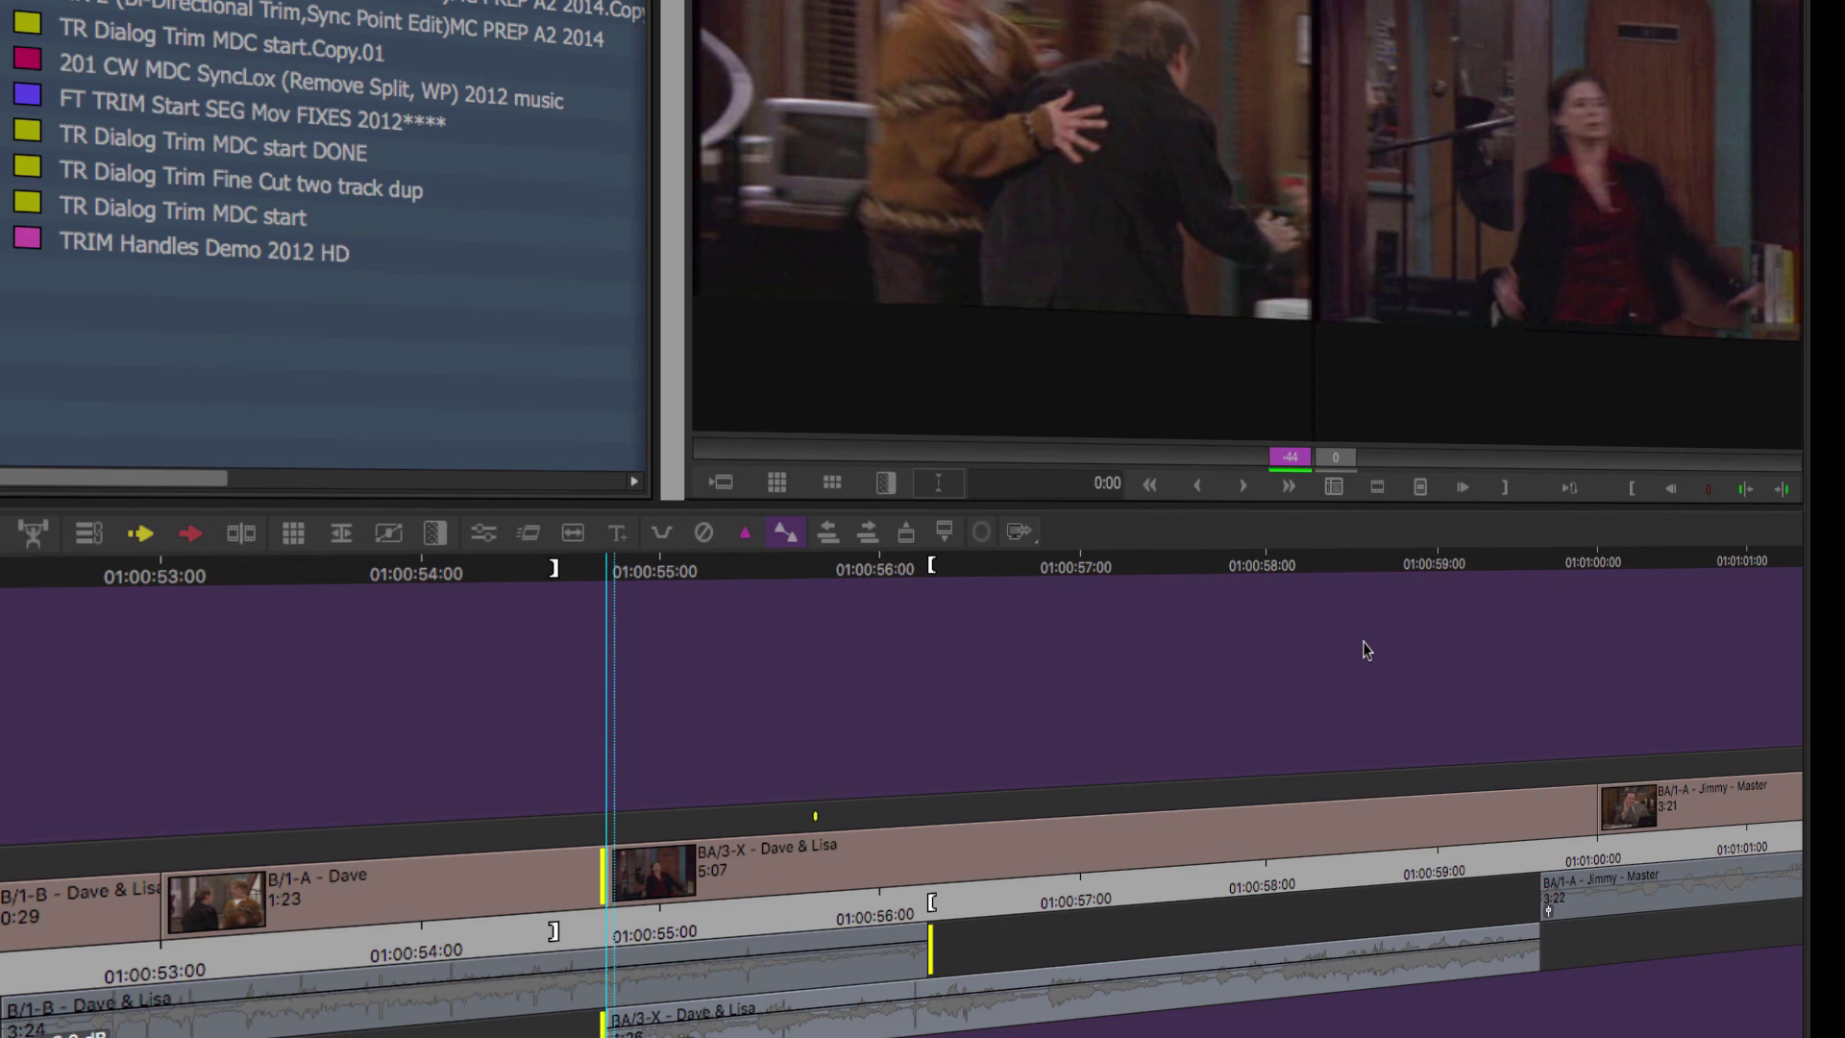
key(space)
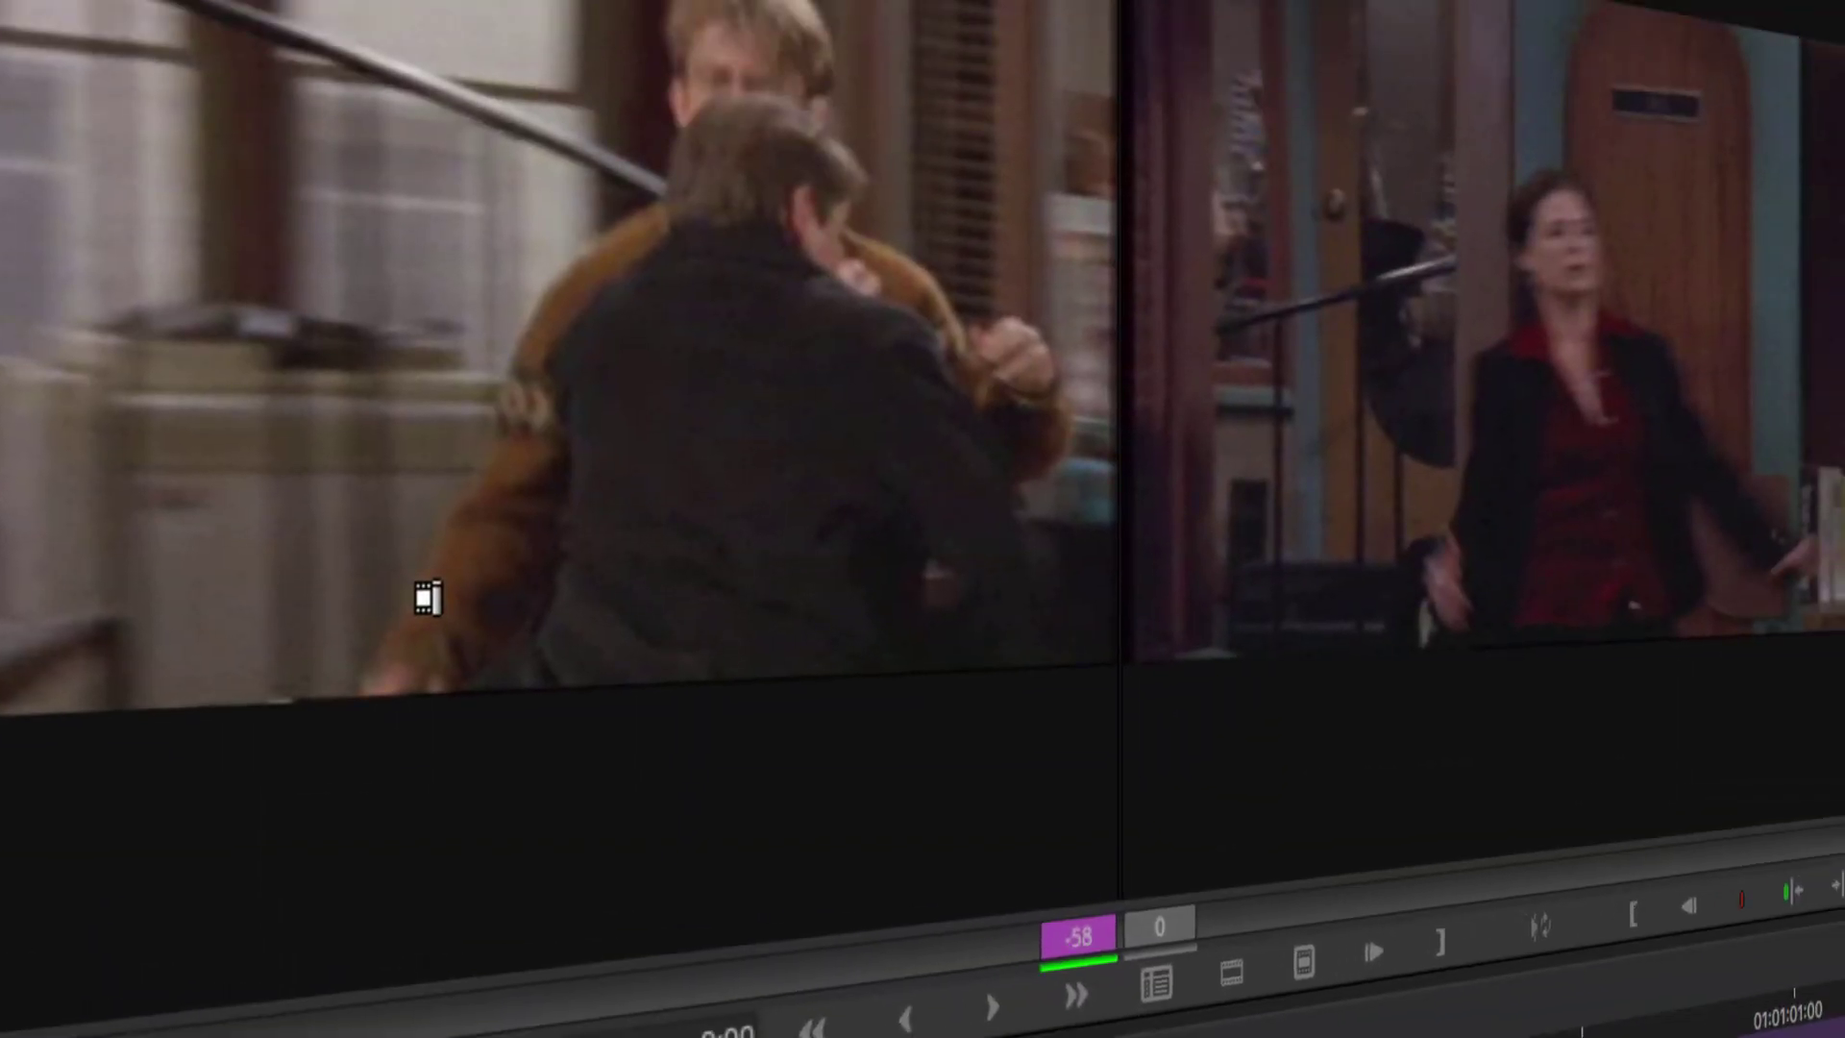
Stop the loop, scrub around the new B/1-A/BA/3-X cut, and re-enter trim there
key(u)
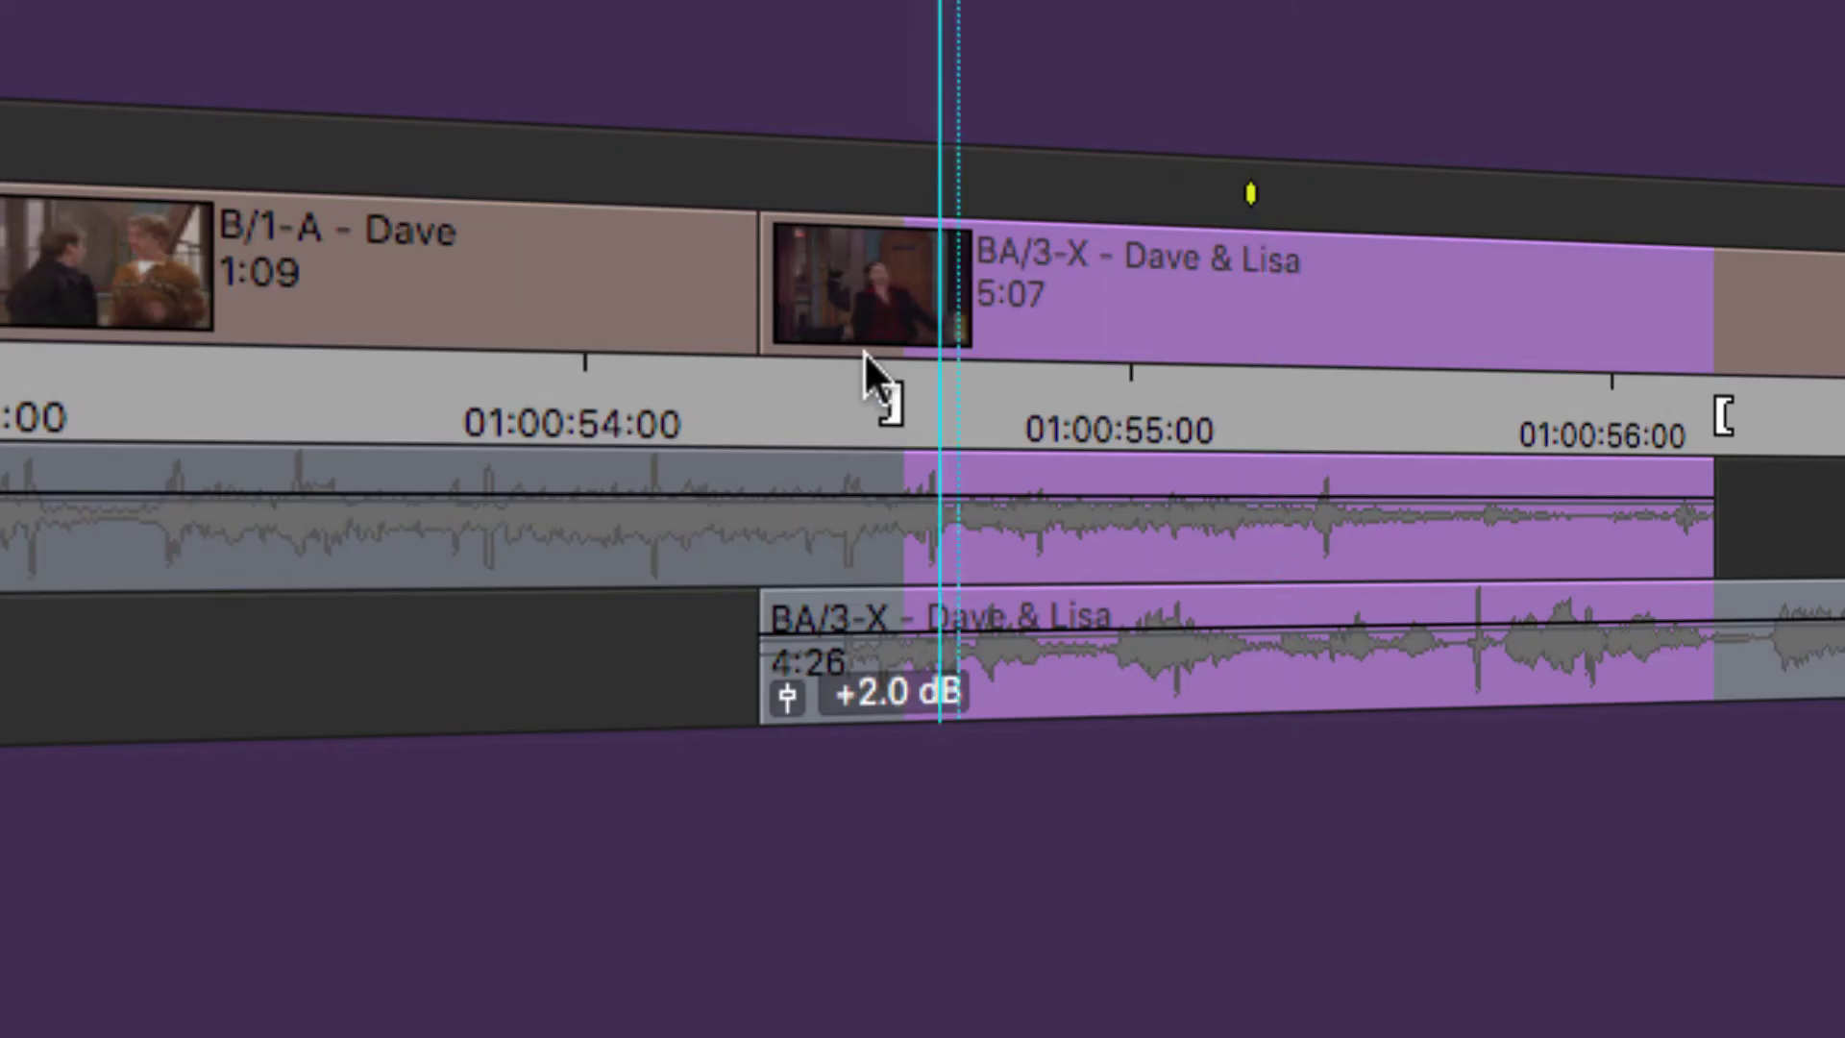
drag(877, 383, 1020, 194)
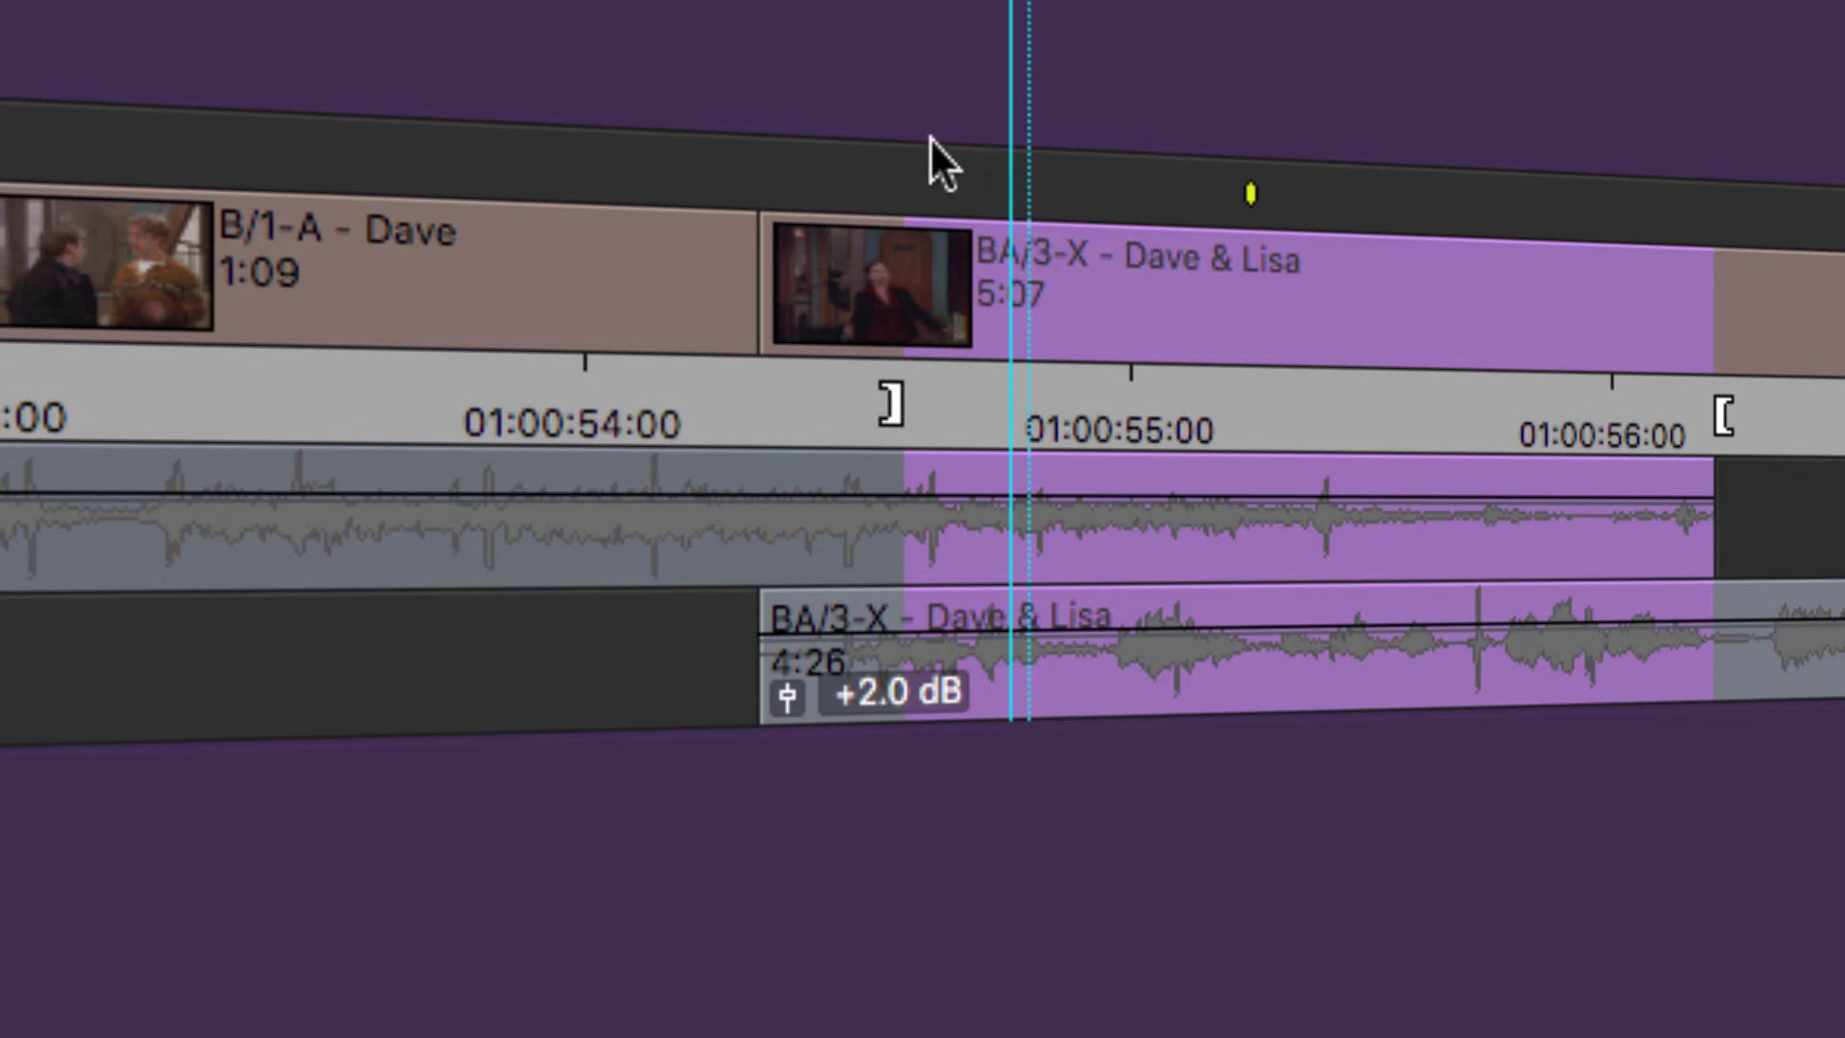
key(u)
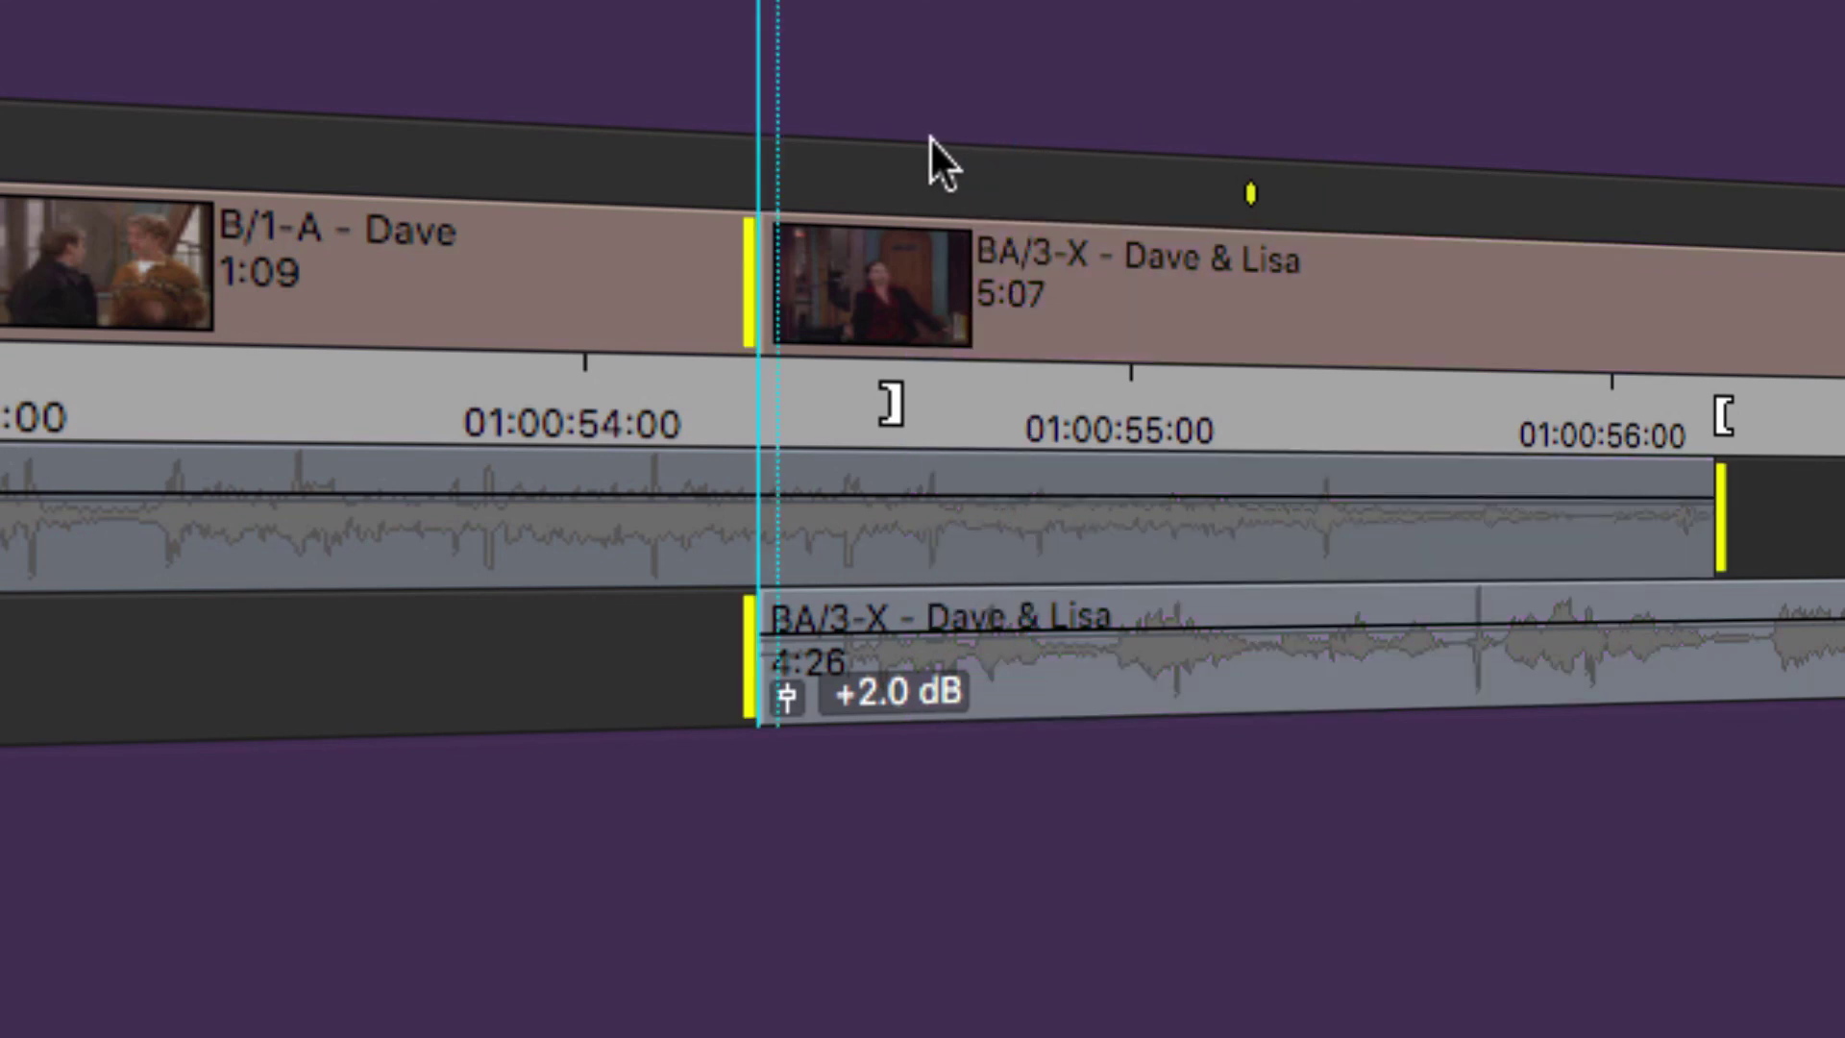